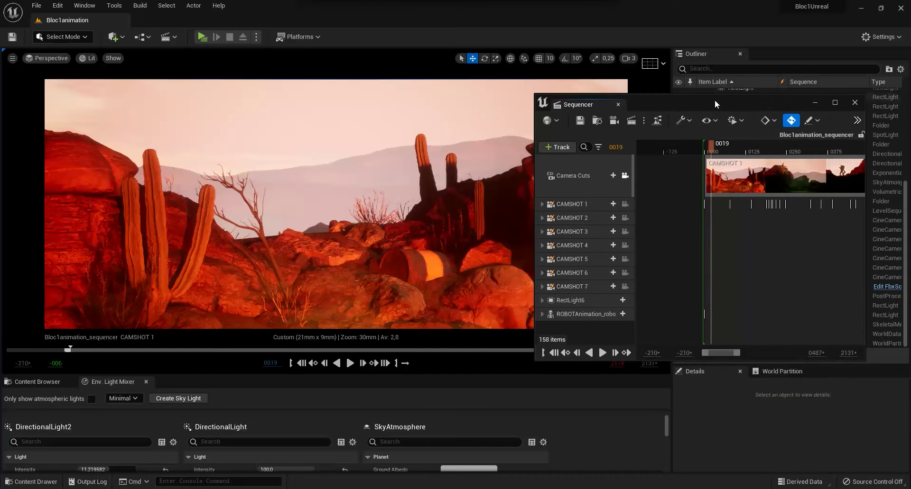
# Step: Open the sequence's movie render settings, set the compression quality to 100, and widen the settings window
pyautogui.click(632, 121)
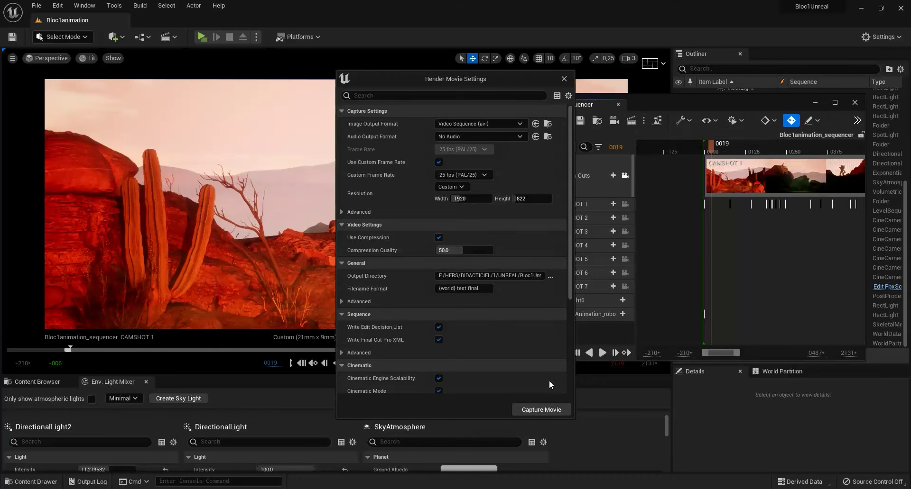
pyautogui.moveTo(460, 250); pyautogui.dragTo(494, 251)
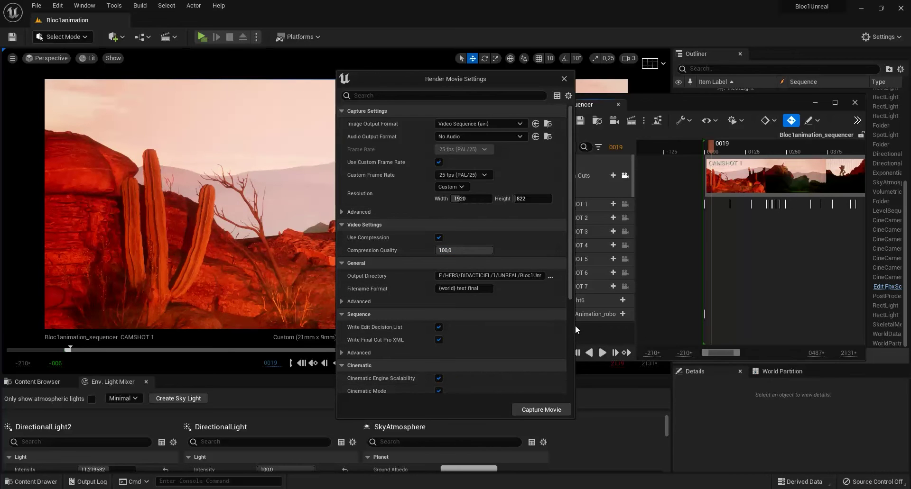
pyautogui.moveTo(574, 332); pyautogui.dragTo(759, 332)
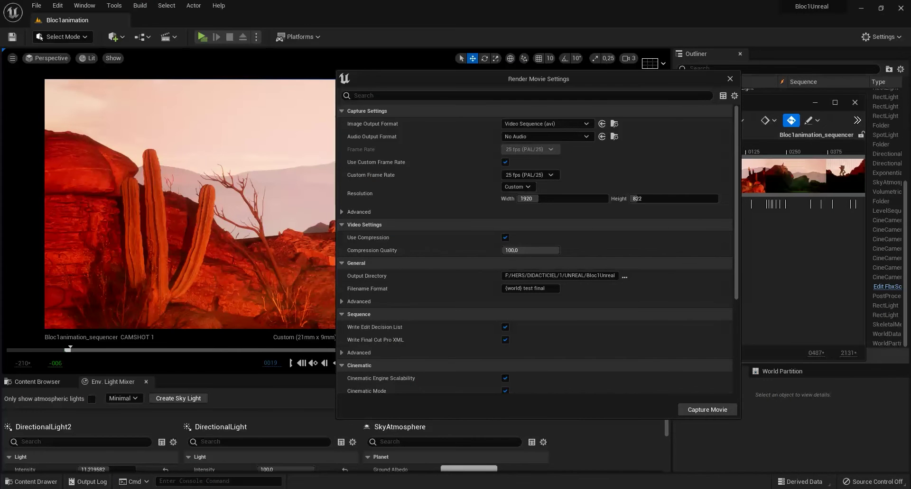
# Step: Search Windows for "calculatrice" and launch the calculator, then return to the render settings
pyautogui.press('super')
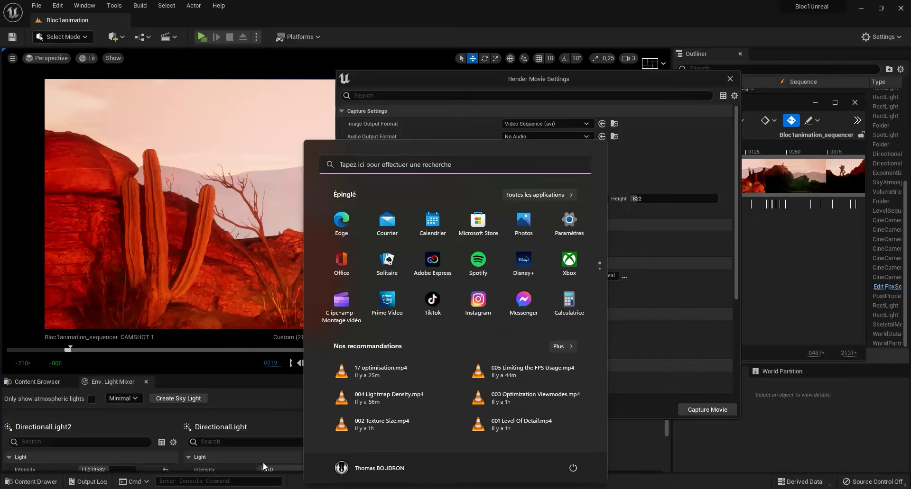
pyautogui.press('Escape')
pyautogui.press('super')
pyautogui.click(365, 166)
pyautogui.write('ca')
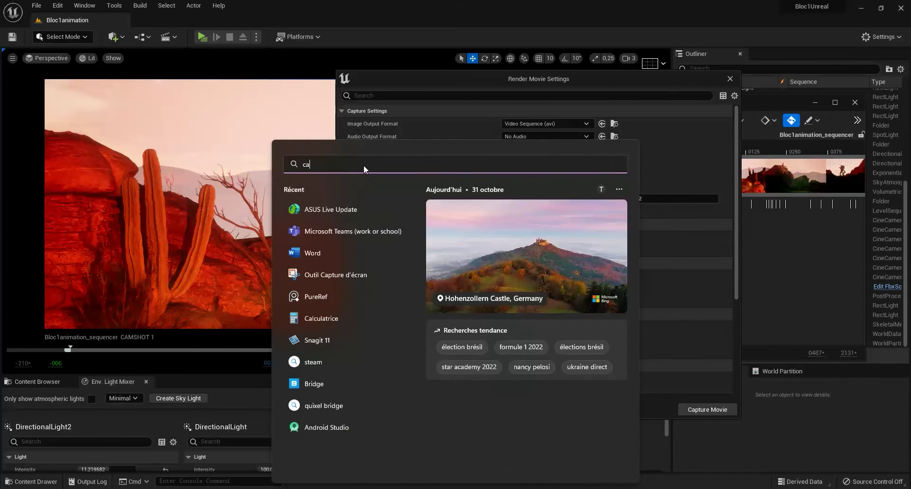
pyautogui.write('lculatrice')
pyautogui.click(348, 240)
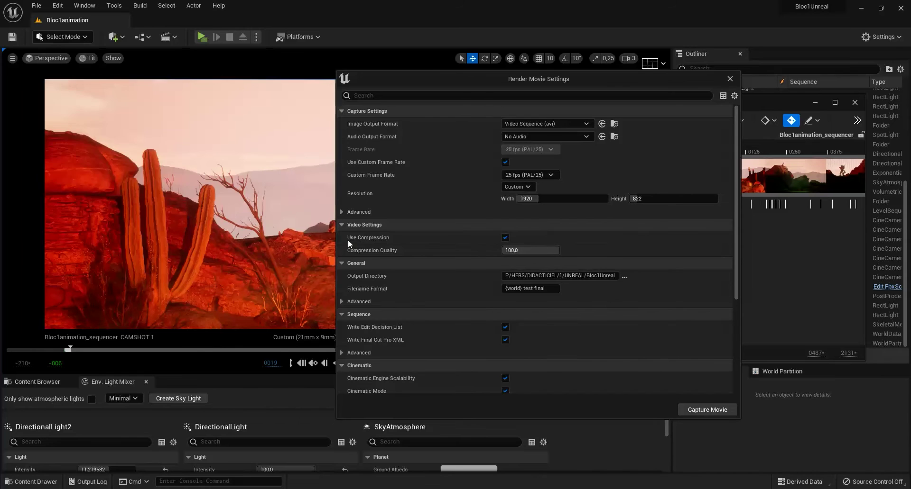
pyautogui.click(73, 21)
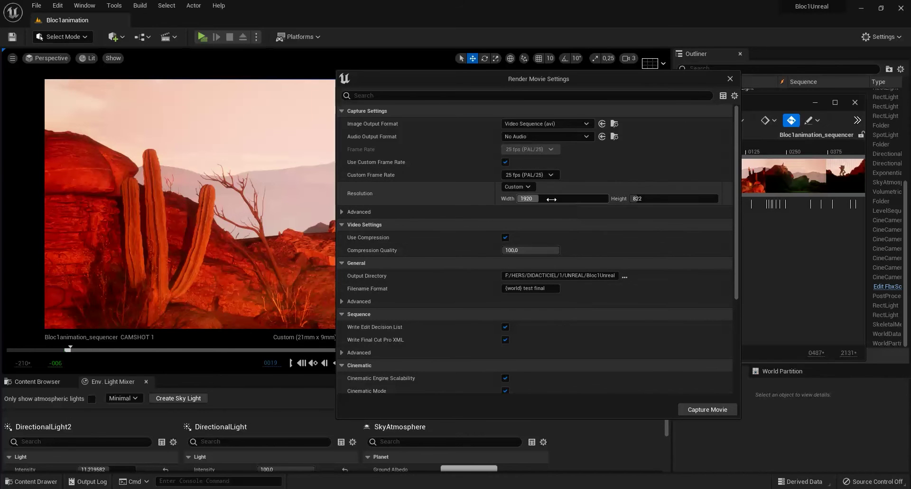
# Step: Set the custom render resolution to a width of 3840 and a height of 1644
pyautogui.click(536, 198)
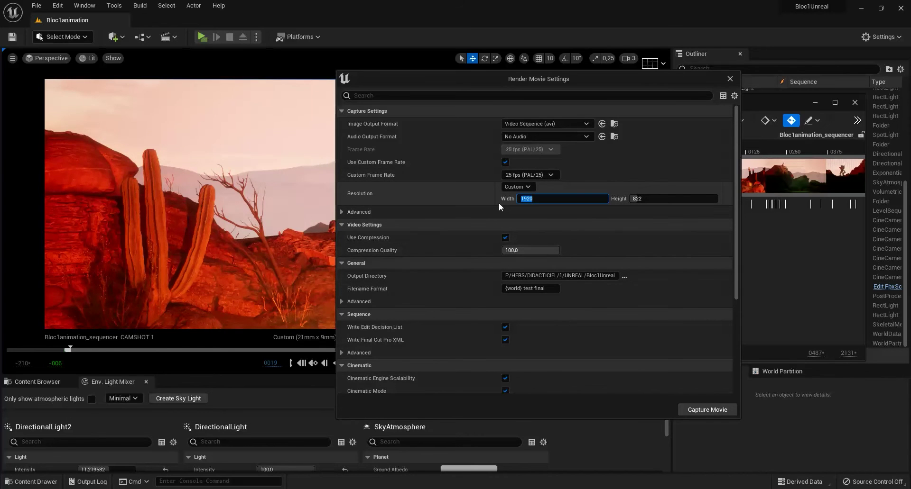
pyautogui.write('3840')
pyautogui.click(656, 200)
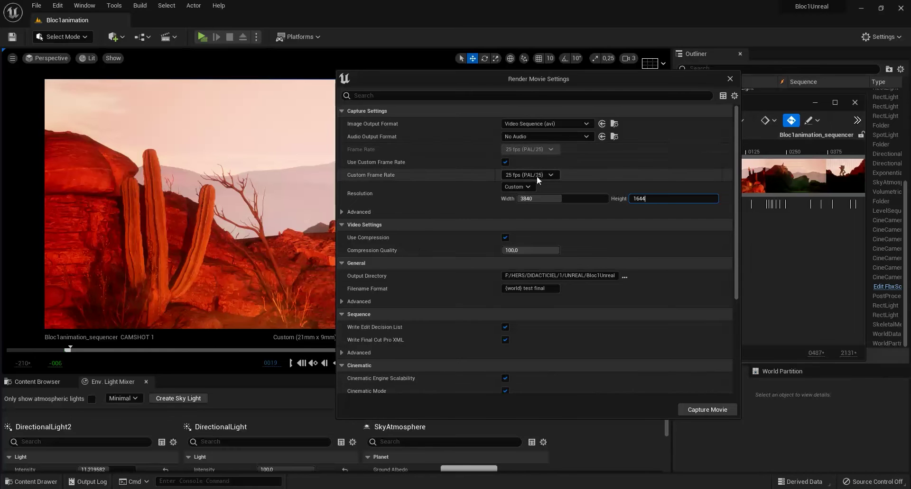
# Step: Change the output filename format to "{world} Final laps"
pyautogui.click(530, 290)
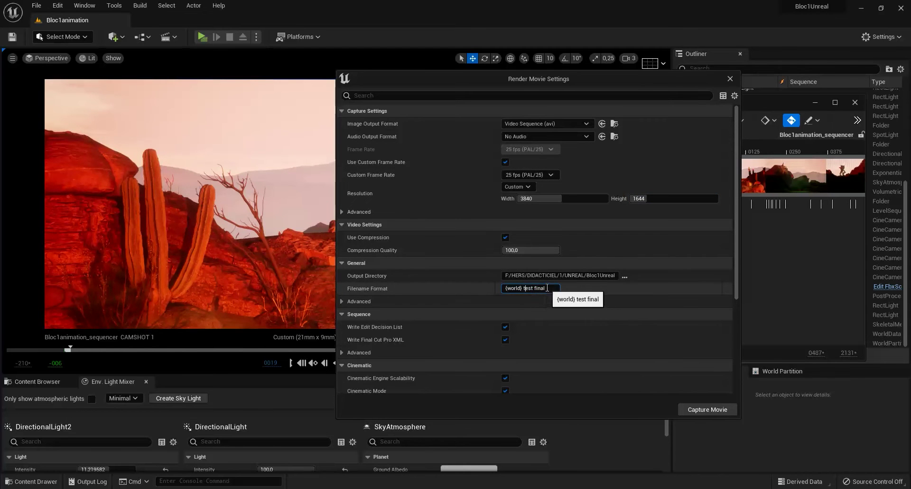
pyautogui.moveTo(544, 288); pyautogui.dragTo(523, 288)
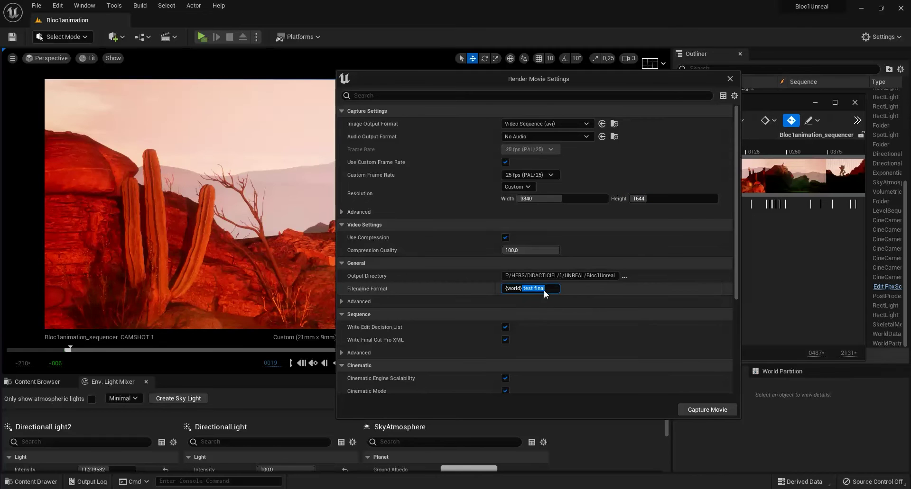
pyautogui.click(544, 288)
pyautogui.moveTo(523, 289); pyautogui.dragTo(570, 291)
pyautogui.write('F')
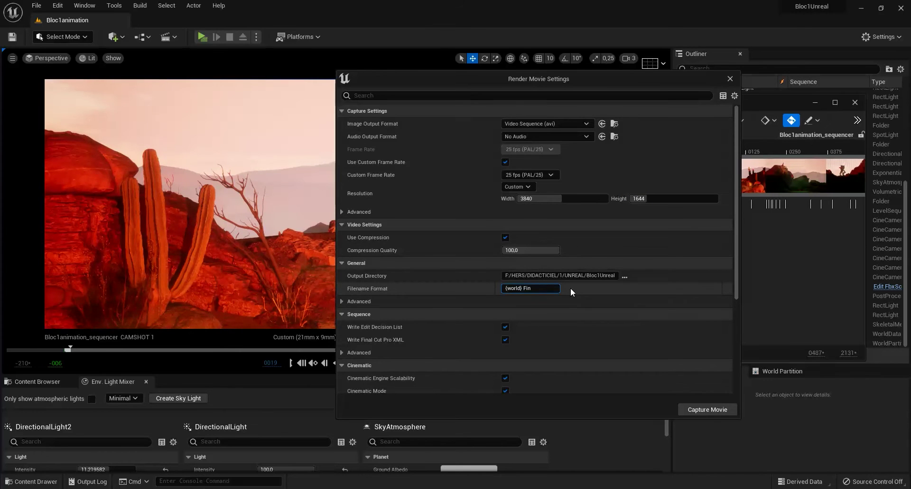
pyautogui.write('inal laps')
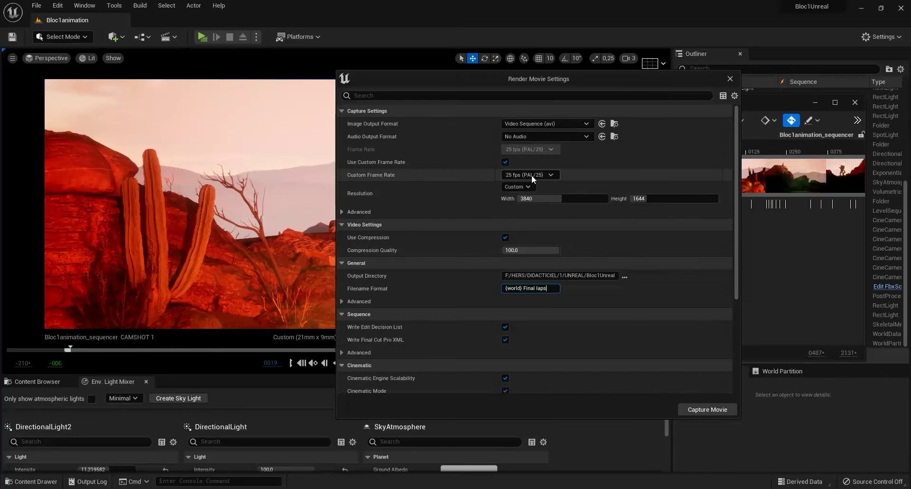
# Step: Save all project files and start capturing the movie
pyautogui.click(34, 5)
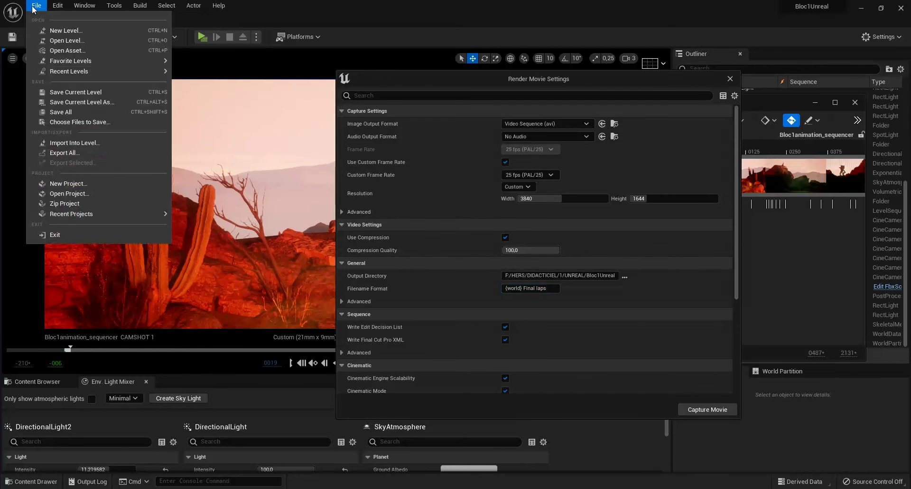
pyautogui.click(68, 118)
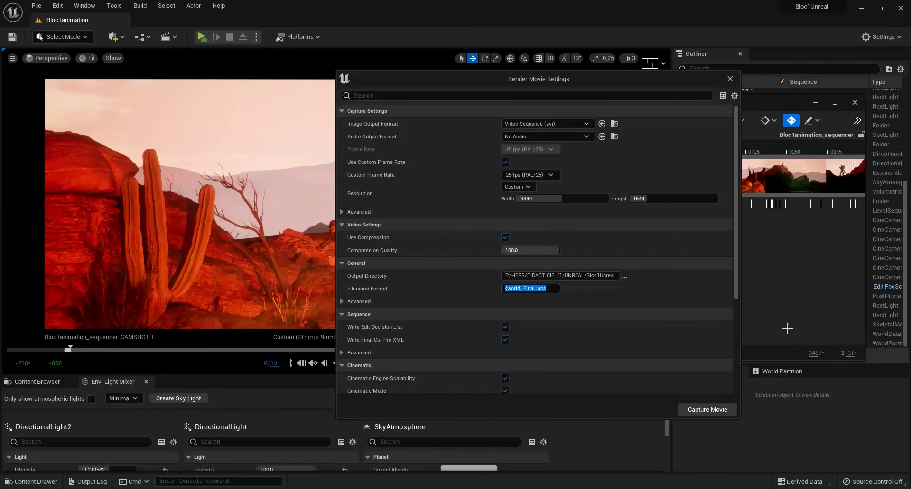
pyautogui.click(710, 410)
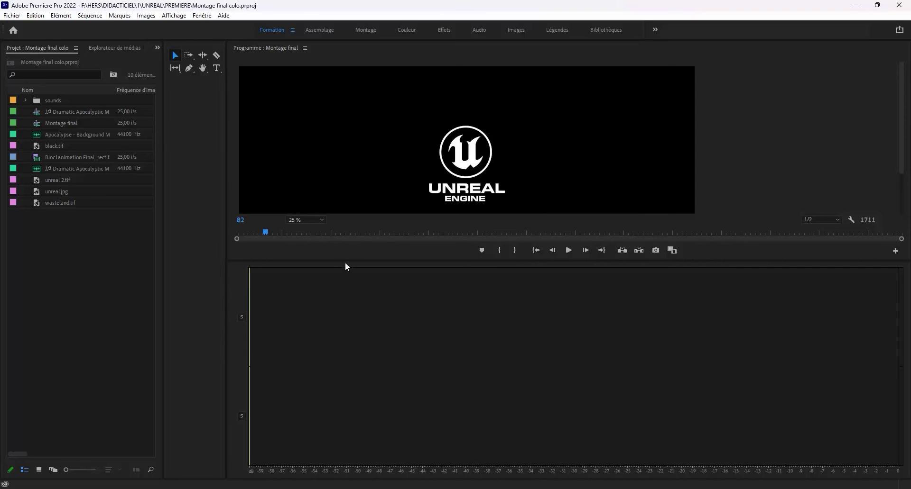
# Step: In Premiere Pro, enlarge the Program monitor and bring the floating Montage final timeline window into view
pyautogui.moveTo(344, 264); pyautogui.dragTo(361, 376)
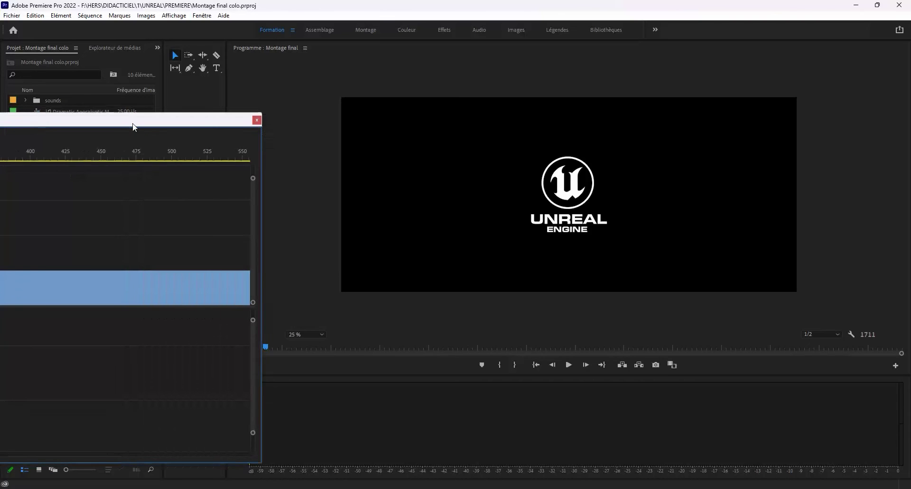
pyautogui.moveTo(733, 108); pyautogui.dragTo(784, 102)
pyautogui.moveTo(888, 115); pyautogui.dragTo(850, 122)
pyautogui.moveTo(504, 96); pyautogui.dragTo(570, 78)
# Step: Examine the whole Montage final edit on the timeline, zoomed out to cover all video and audio clips
pyautogui.scroll(-5, 433, 137)
pyautogui.scroll(5, 293, 307)
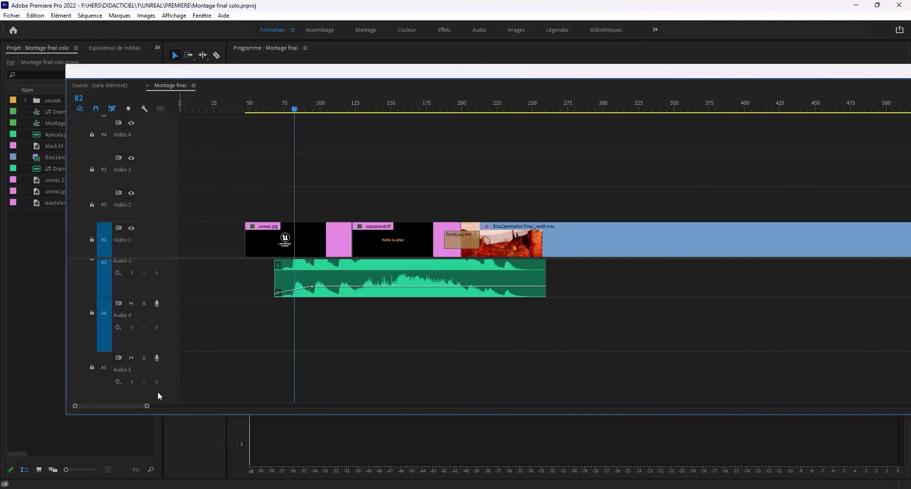
pyautogui.moveTo(148, 406); pyautogui.dragTo(315, 407)
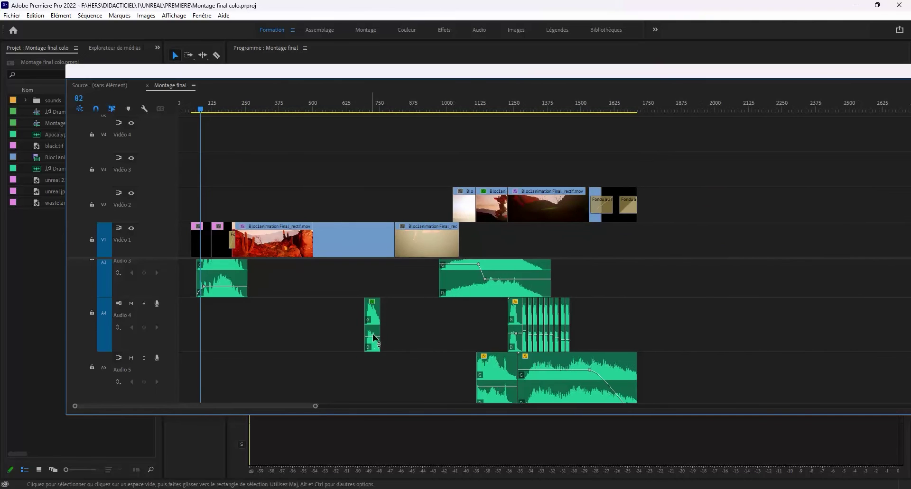
pyautogui.scroll(-3, 376, 335)
pyautogui.scroll(3, 376, 335)
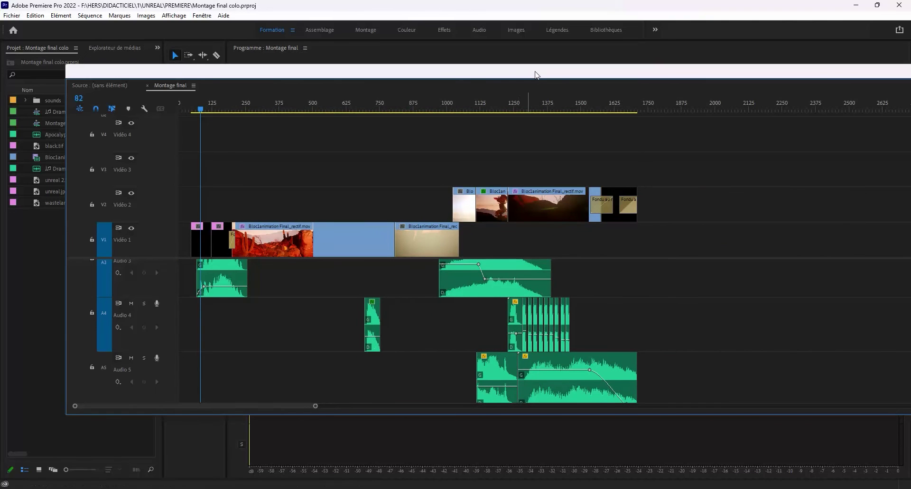
# Step: Narrow the floating timeline window and reposition it so all of the edit fits inside it
pyautogui.moveTo(536, 72); pyautogui.dragTo(398, 71)
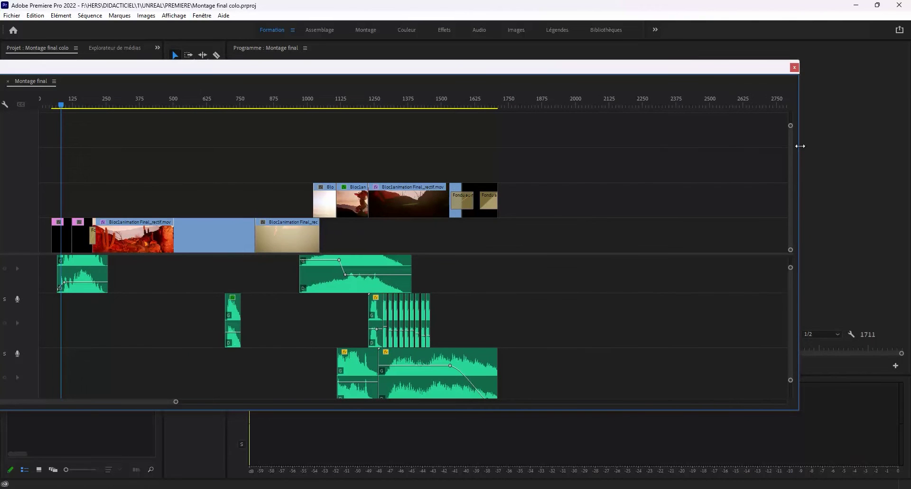
pyautogui.moveTo(799, 146); pyautogui.dragTo(603, 146)
pyautogui.moveTo(517, 67); pyautogui.dragTo(655, 56)
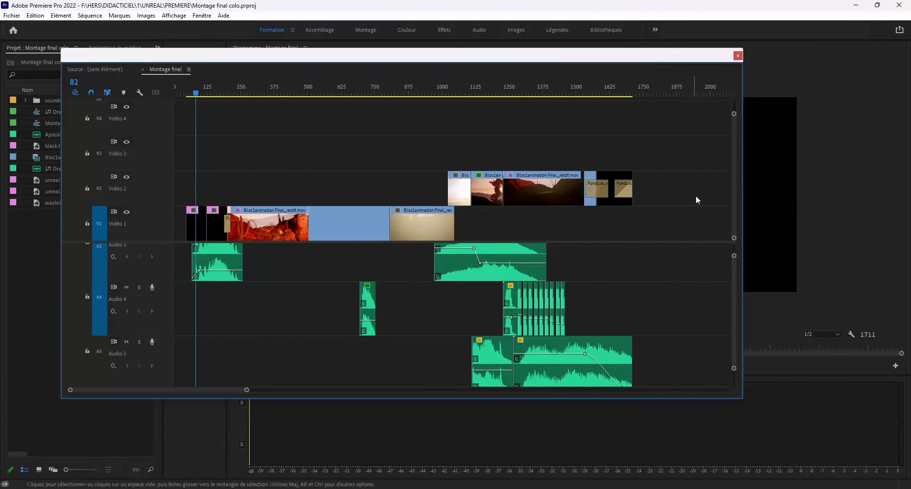
# Step: Review the Montage final audio tracks from Audio 1 to Audio 7
pyautogui.hscroll(2, 731, 286)
pyautogui.scroll(-5, 735, 290)
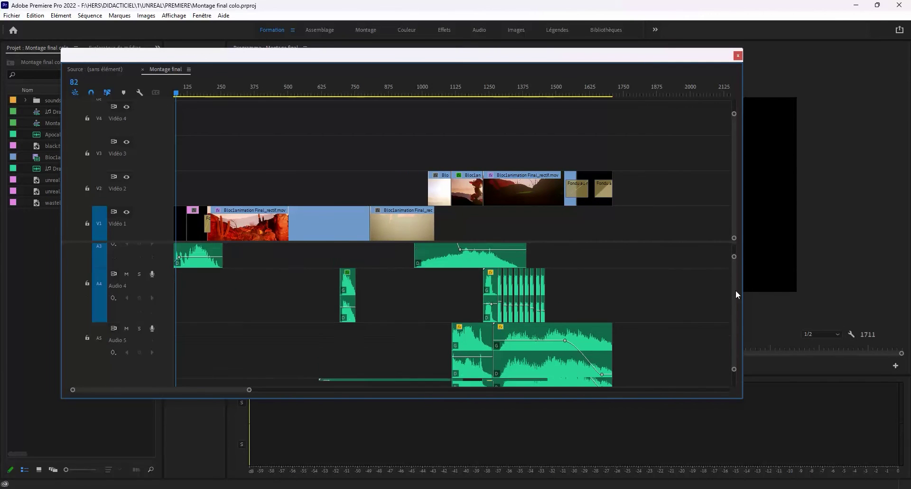
pyautogui.scroll(5, 735, 292)
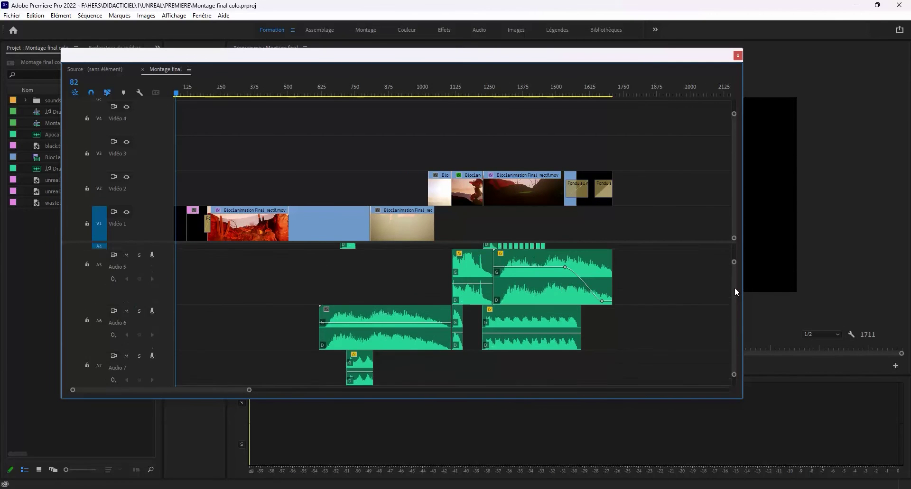
pyautogui.scroll(2, 732, 283)
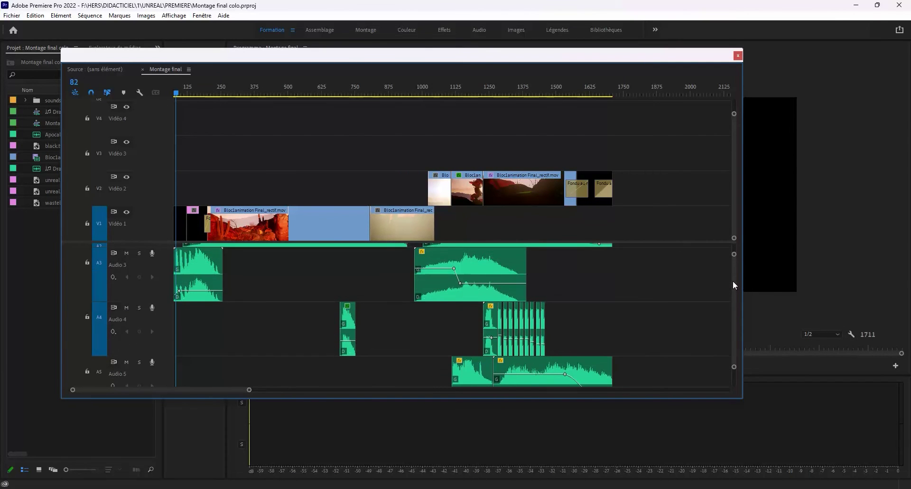
pyautogui.scroll(3, 731, 280)
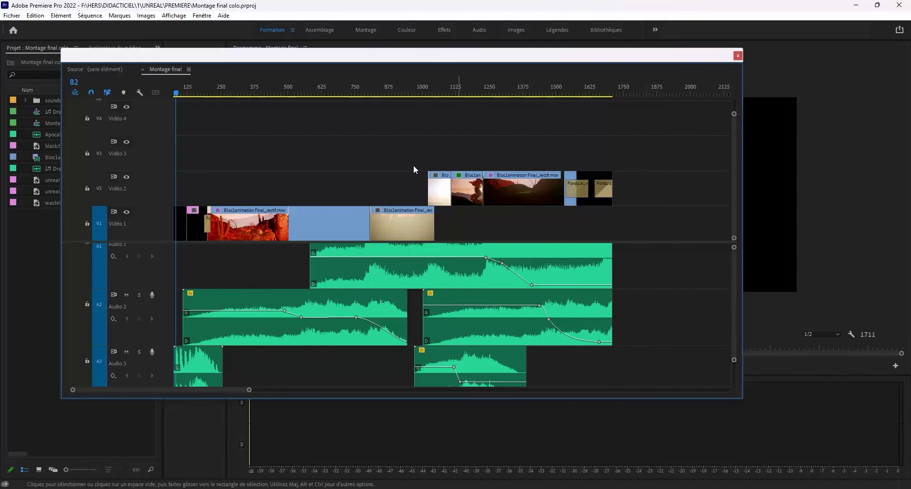
# Step: Reposition the floating timeline window and return the playhead to frame 0
pyautogui.moveTo(178, 90); pyautogui.dragTo(185, 91)
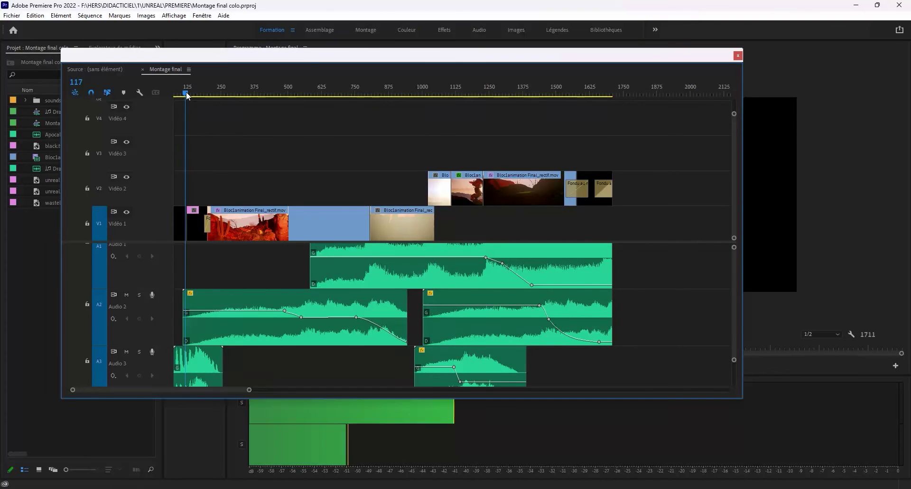
pyautogui.moveTo(307, 58); pyautogui.dragTo(441, 291)
pyautogui.moveTo(354, 285); pyautogui.dragTo(303, 93)
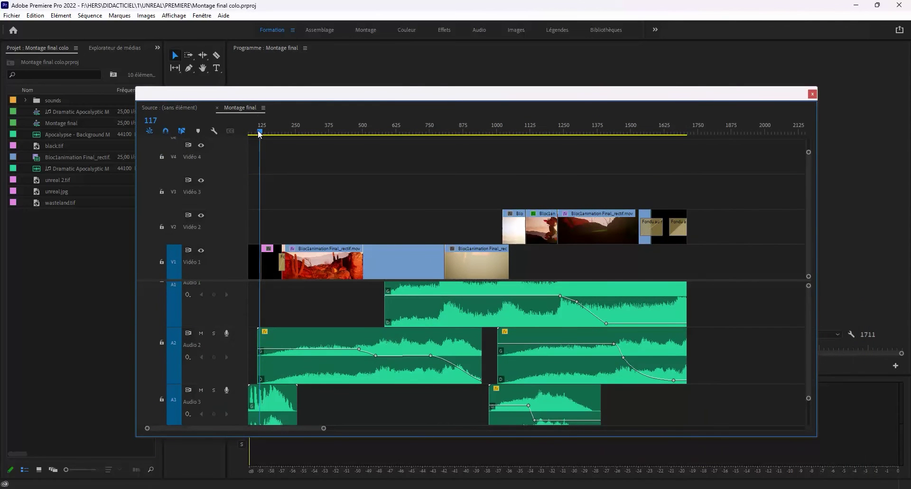
pyautogui.moveTo(260, 135); pyautogui.dragTo(180, 204)
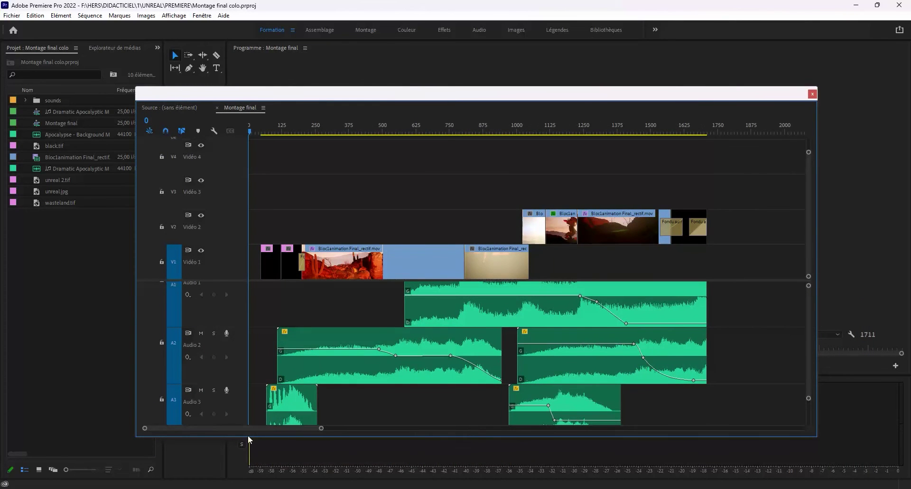
# Step: Shrink the timeline window to uncover the Program monitor and move the playhead to frame 48, at the Unreal logo clip
pyautogui.moveTo(322, 430); pyautogui.dragTo(257, 429)
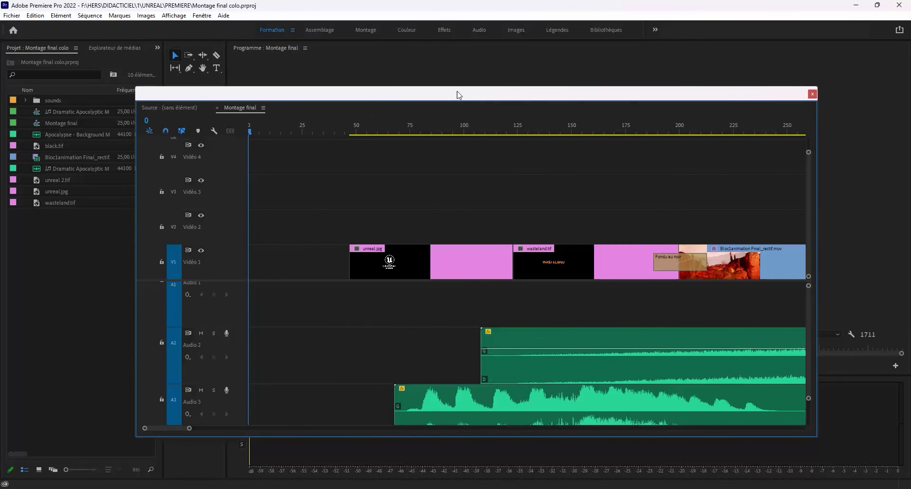
pyautogui.moveTo(455, 94); pyautogui.dragTo(380, 87)
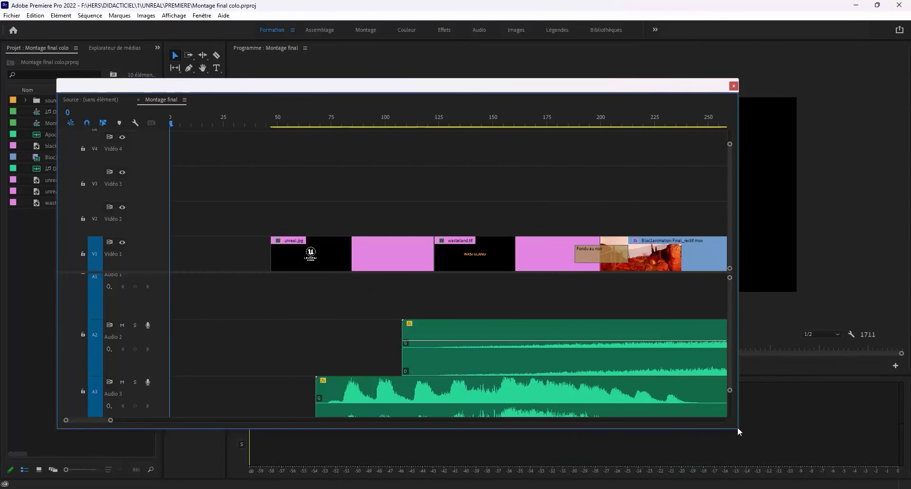
pyautogui.moveTo(737, 431); pyautogui.dragTo(541, 282)
pyautogui.moveTo(178, 123); pyautogui.dragTo(229, 131)
pyautogui.moveTo(228, 124); pyautogui.dragTo(272, 125)
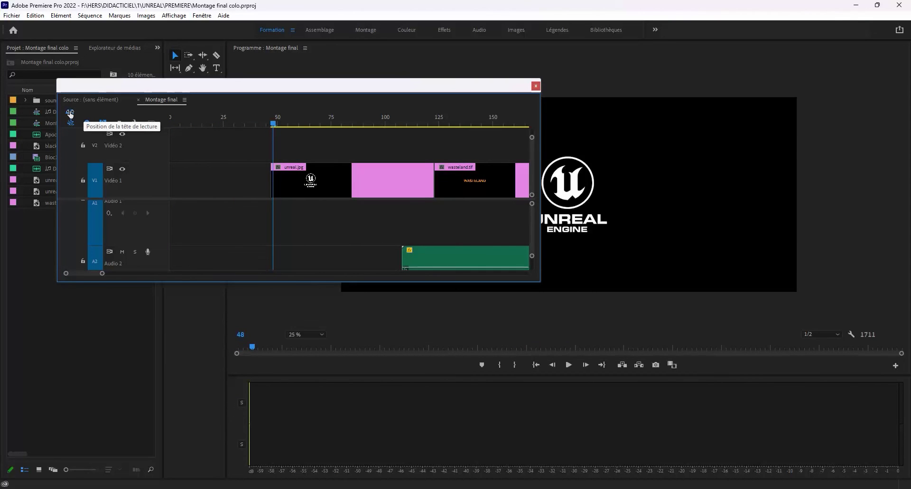
# Step: Cycle the timeline's time display through timecode and feet+frames, then back to frames
pyautogui.keyDown('ctrl'); pyautogui.click(72, 113); pyautogui.keyUp('ctrl')
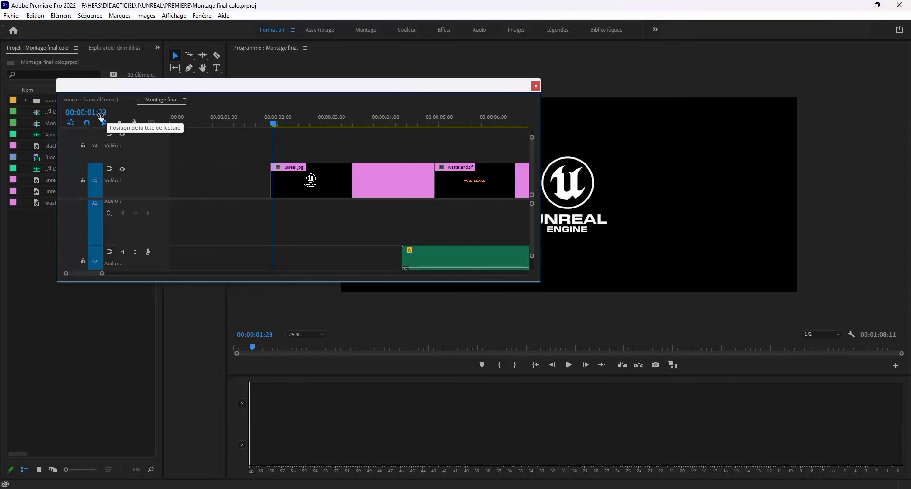
pyautogui.keyDown('ctrl'); pyautogui.click(99, 114); pyautogui.keyUp('ctrl')
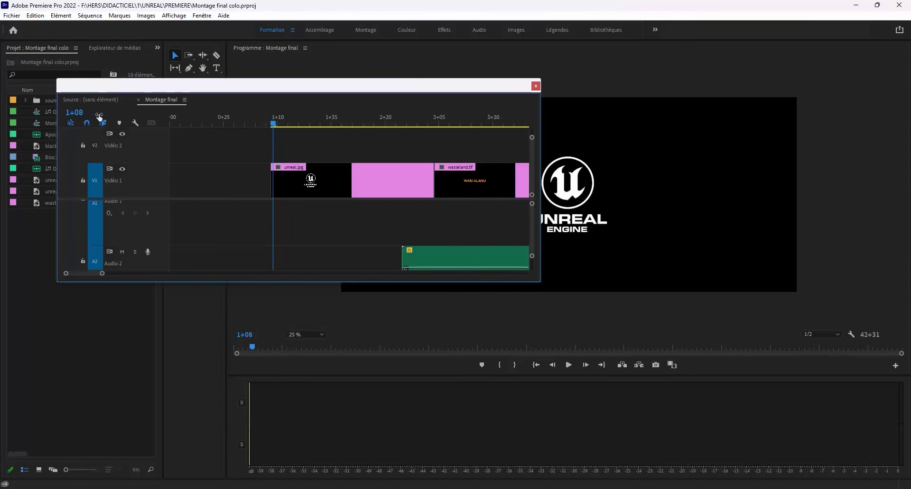
pyautogui.keyDown('ctrl'); pyautogui.click(74, 113); pyautogui.keyUp('ctrl')
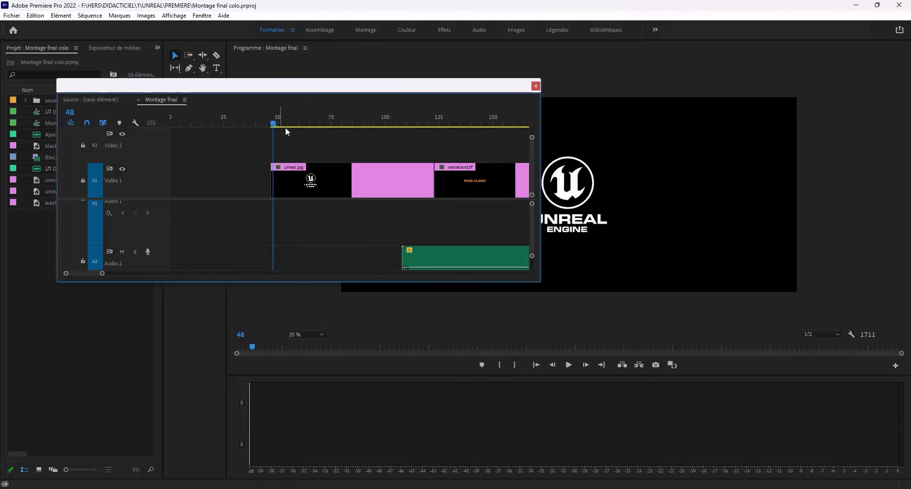
# Step: Return the playhead to frame 0, play the opening past the Unreal logo, and stop near frame 106
pyautogui.moveTo(298, 88); pyautogui.dragTo(298, 144)
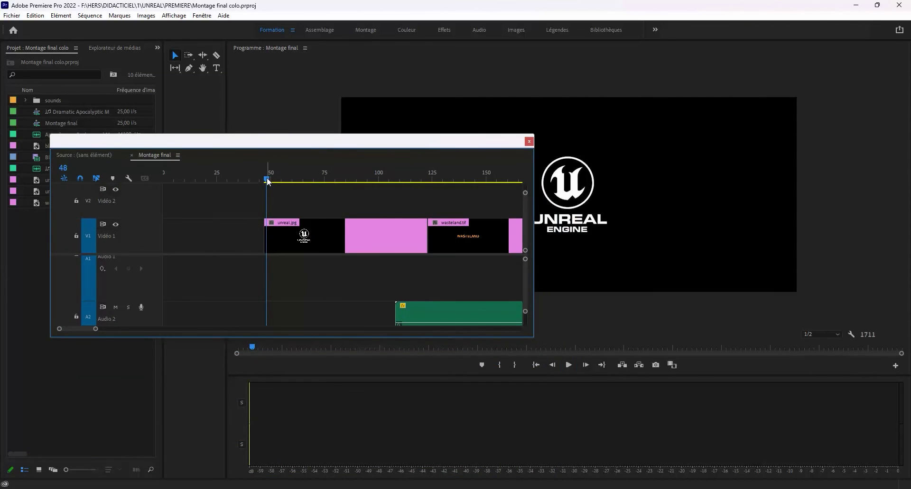
pyautogui.moveTo(267, 180); pyautogui.dragTo(163, 181)
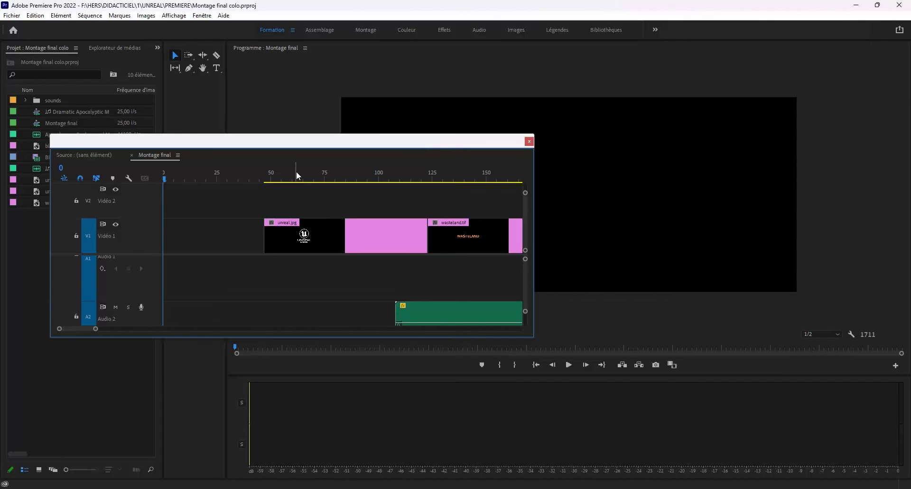
pyautogui.moveTo(169, 182); pyautogui.dragTo(147, 188)
pyautogui.moveTo(401, 142); pyautogui.dragTo(415, 303)
pyautogui.press('space')
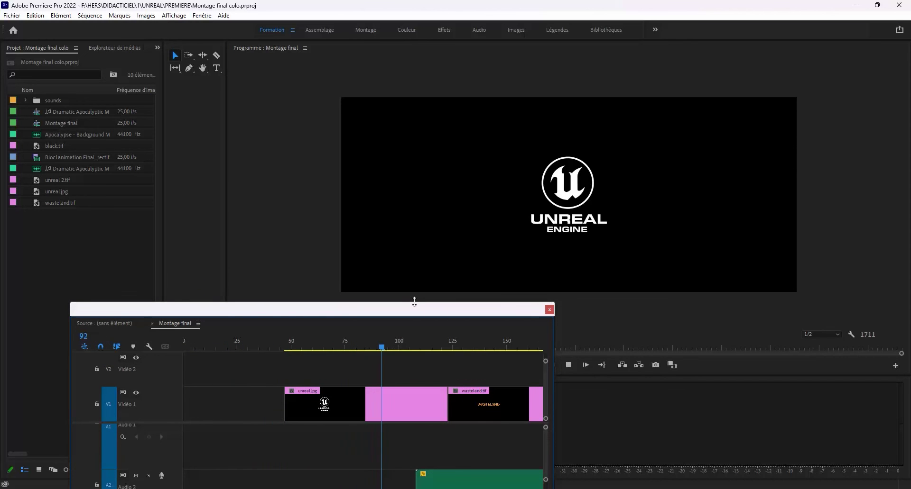
pyautogui.press('space')
pyautogui.click(337, 396)
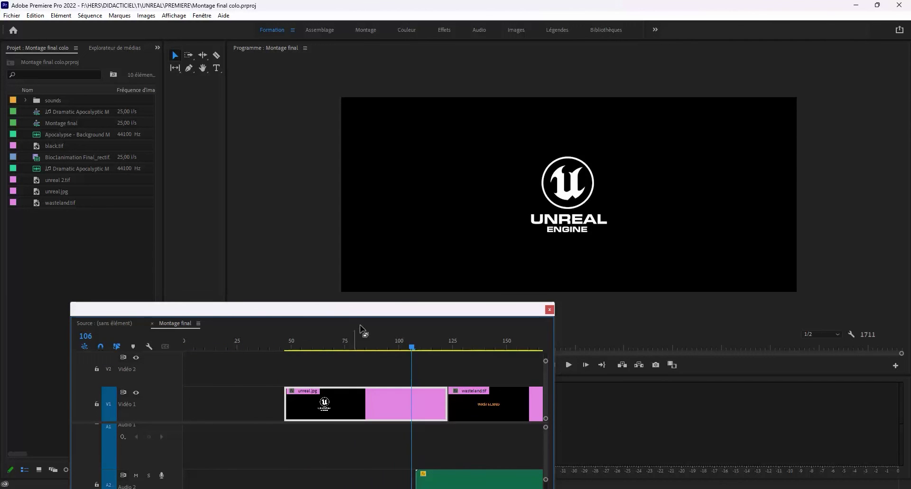
# Step: Reposition the floating timeline window and move the playhead to frame 121, near the end of the unreal.jpg clip
pyautogui.moveTo(377, 317); pyautogui.dragTo(368, 152)
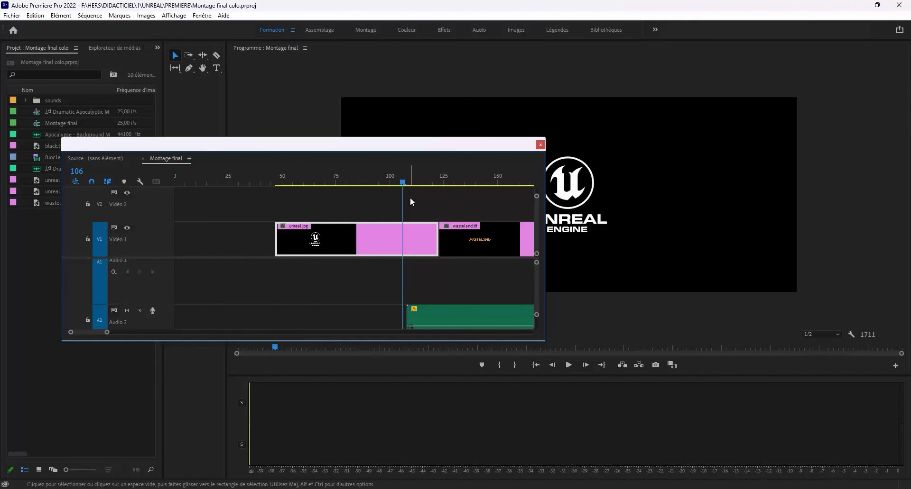
pyautogui.moveTo(407, 183); pyautogui.dragTo(438, 196)
pyautogui.moveTo(439, 154); pyautogui.dragTo(360, 106)
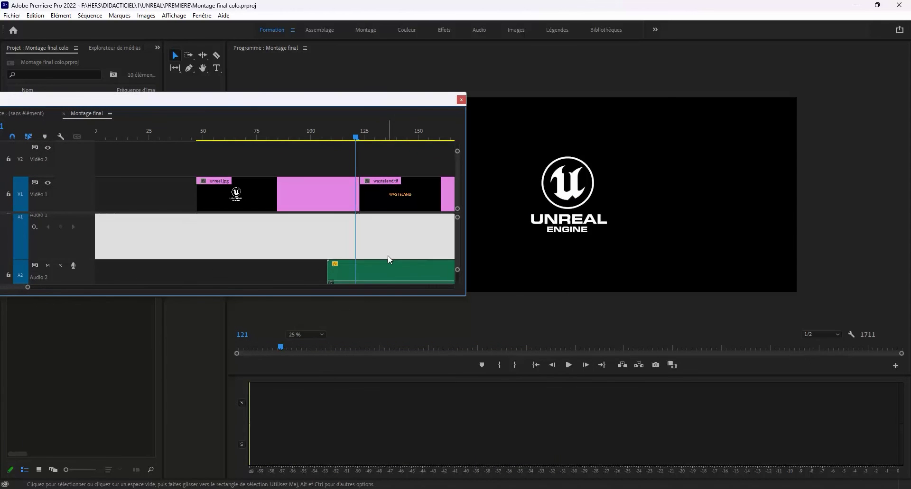
# Step: Enlarge the timeline window down to Audio 3 and widen it, examining the waveforms along the sequence
pyautogui.scroll(-3, 387, 265)
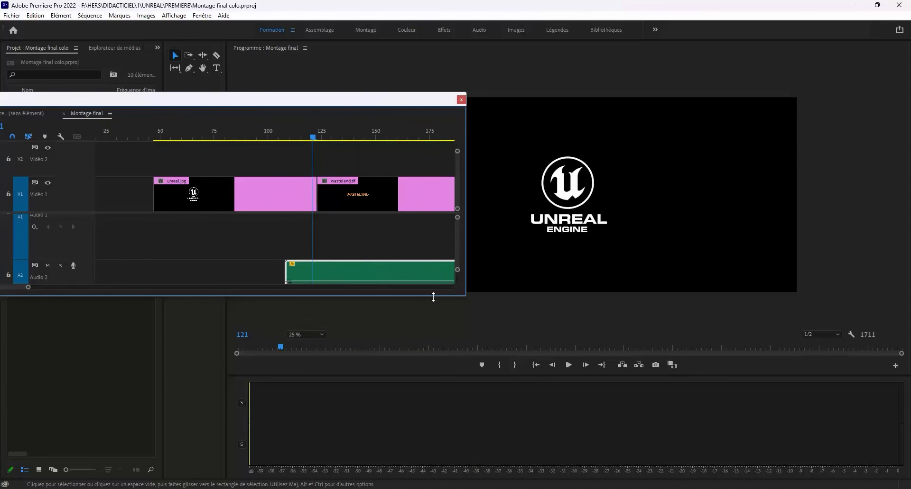
pyautogui.moveTo(433, 299); pyautogui.dragTo(433, 470)
pyautogui.scroll(-3, 335, 361)
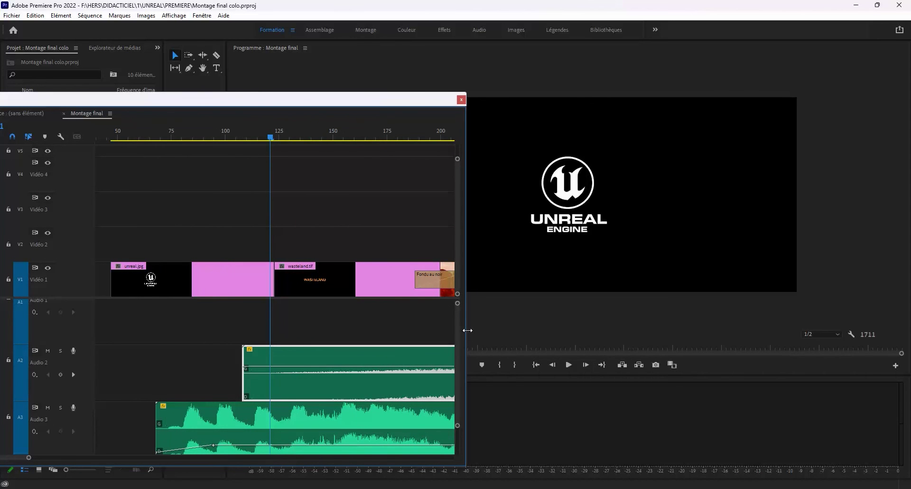
pyautogui.moveTo(467, 330); pyautogui.dragTo(801, 310)
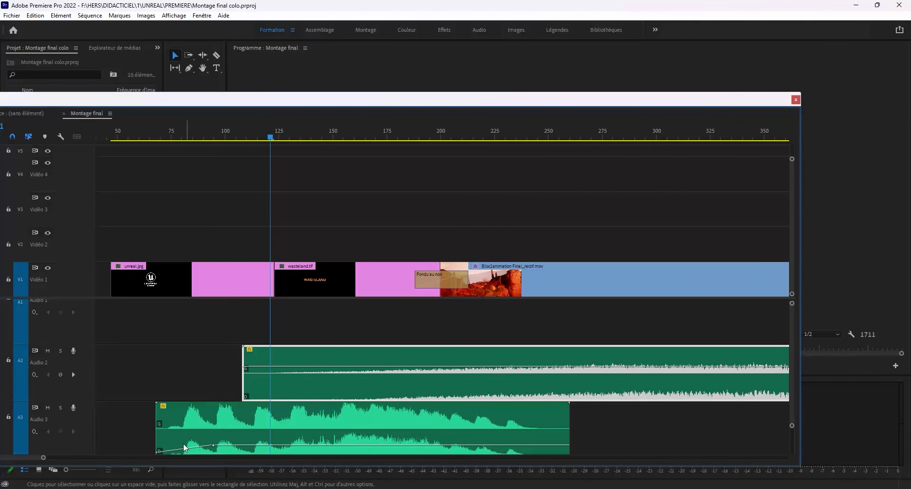
pyautogui.moveTo(41, 458); pyautogui.dragTo(57, 457)
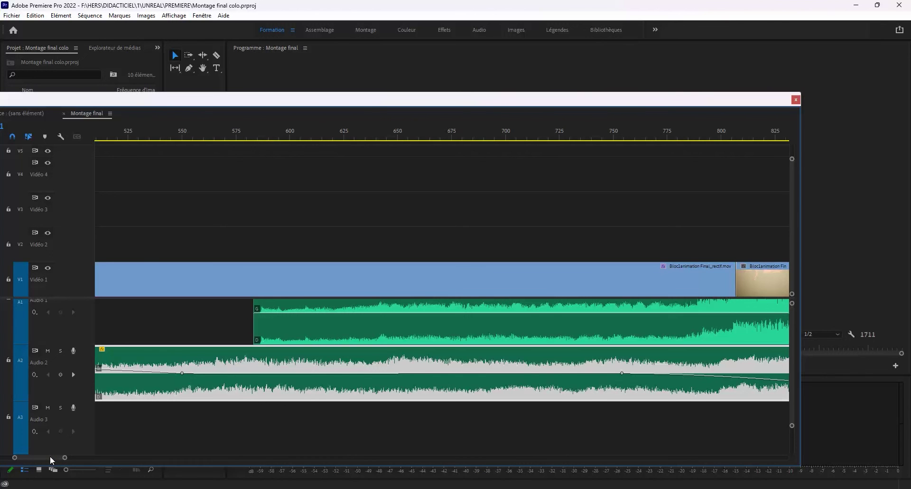
pyautogui.moveTo(50, 457); pyautogui.dragTo(49, 434)
# Step: Select the opening Audio 3 clip, move the playhead to about frame 54, and shift and shrink the timeline window
pyautogui.click(270, 416)
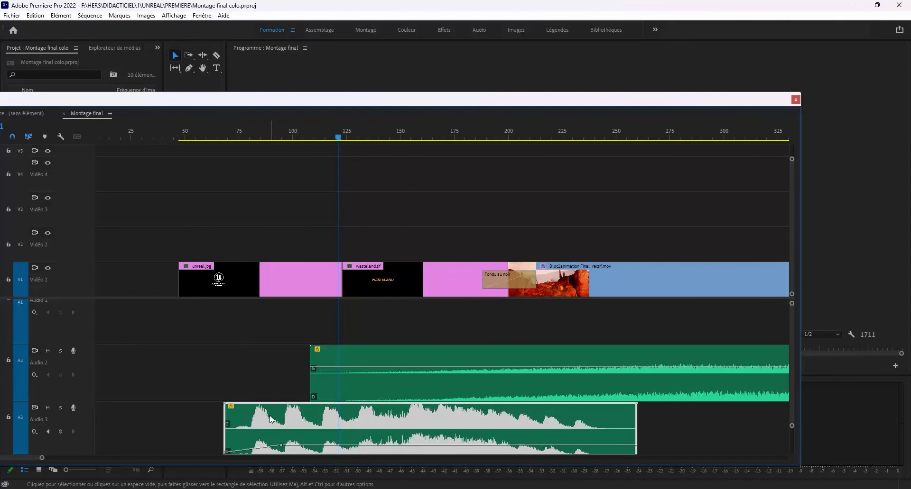
pyautogui.moveTo(336, 133); pyautogui.dragTo(193, 142)
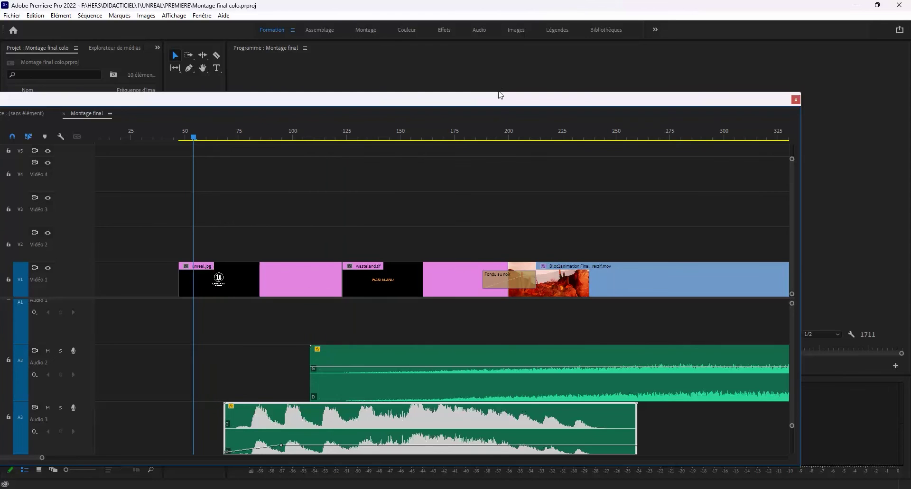
pyautogui.moveTo(500, 95); pyautogui.dragTo(500, 53)
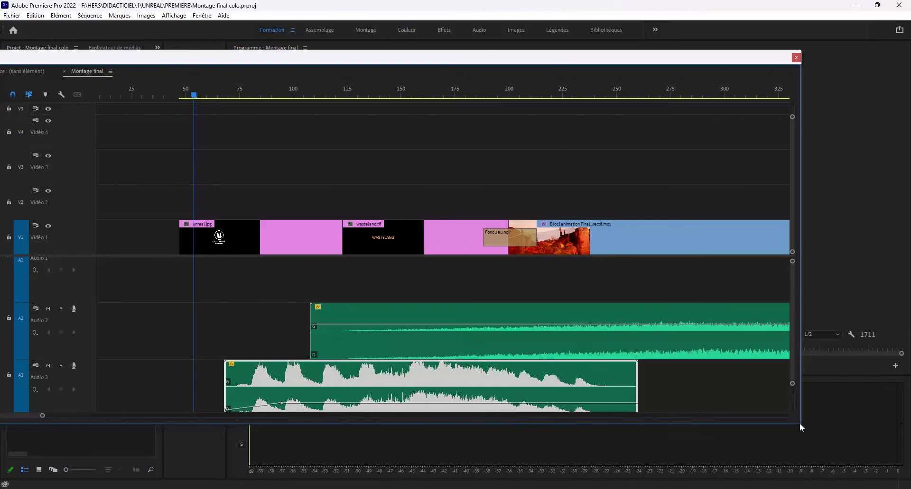
pyautogui.moveTo(800, 424); pyautogui.dragTo(739, 410)
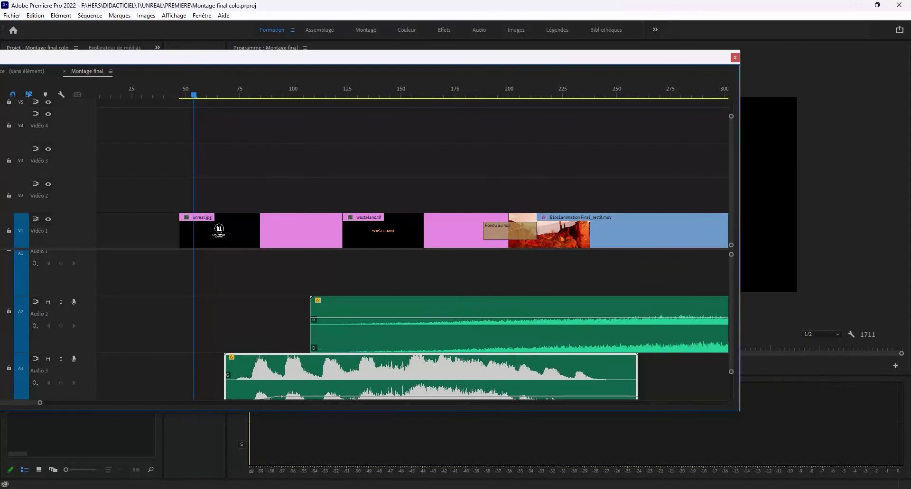
# Step: Look through the sound effect files in the sounds folder, from Alert Screens to Fortnite Turret Enter
pyautogui.moveTo(1, 95); pyautogui.dragTo(392, 111)
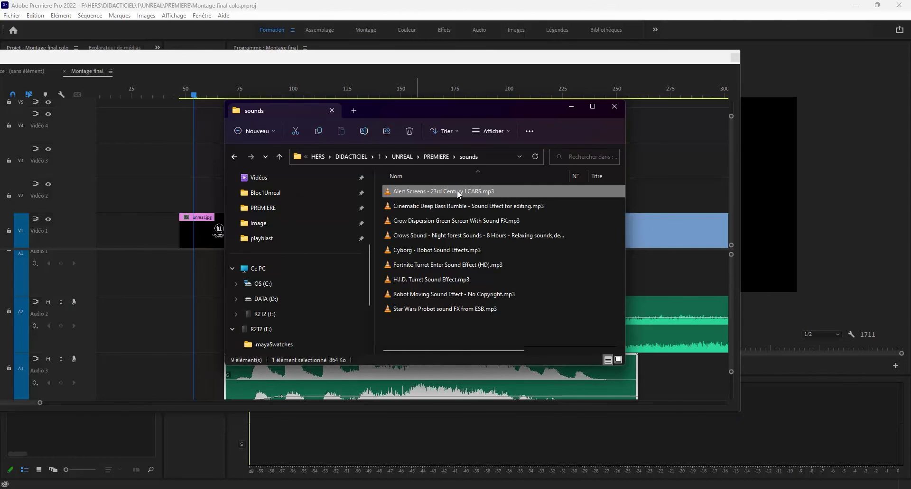
pyautogui.click(428, 207)
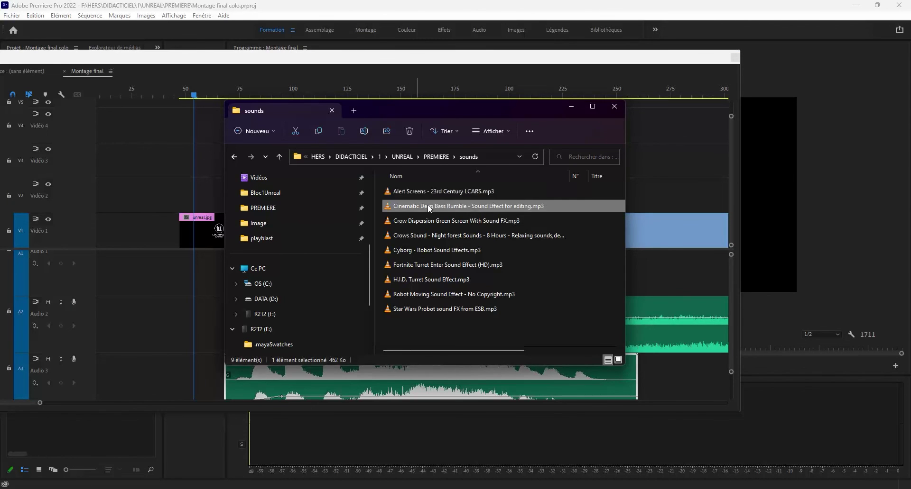
pyautogui.click(432, 221)
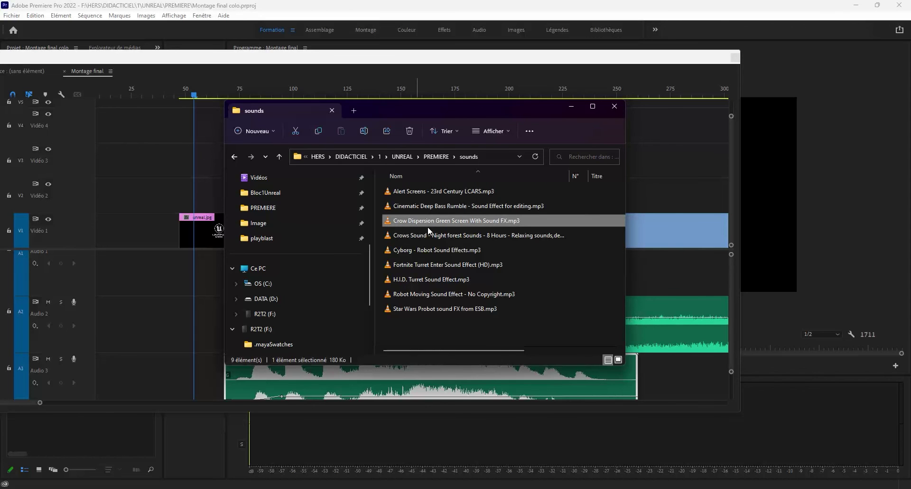
pyautogui.click(426, 231)
pyautogui.click(420, 250)
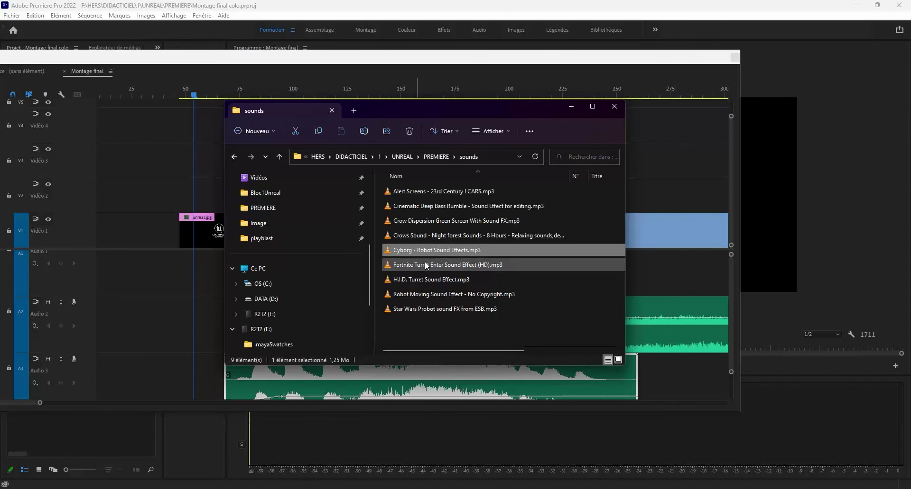
pyautogui.click(425, 264)
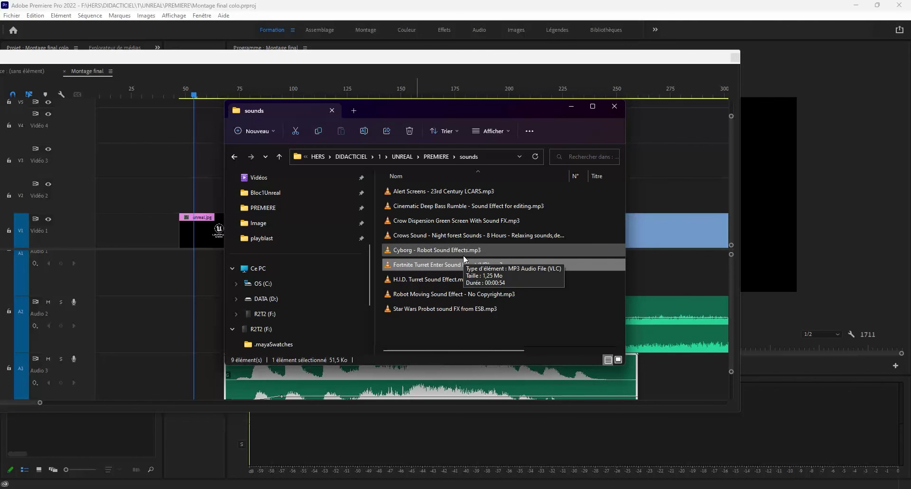
pyautogui.click(440, 265)
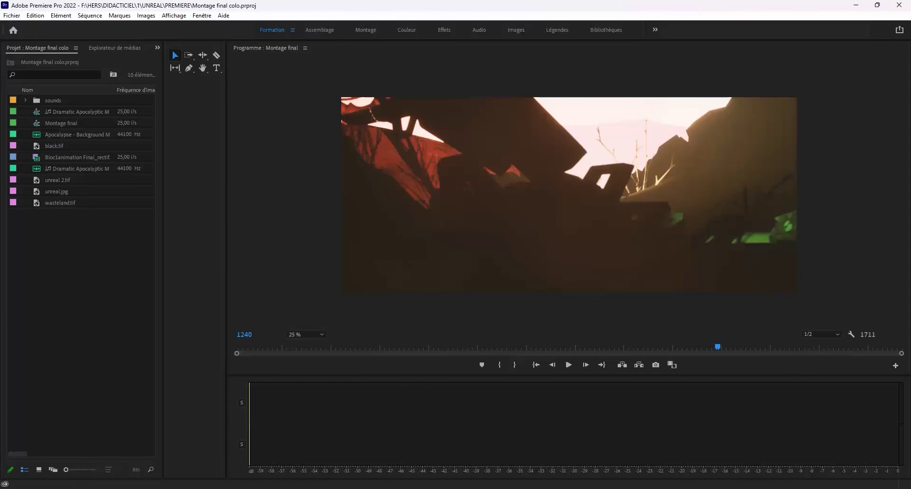
# Step: Select the Audio 4 clip under the playhead at frame 1240 and increase the Audio 4 track height
pyautogui.press('`')
pyautogui.moveTo(574, 33); pyautogui.dragTo(483, 12)
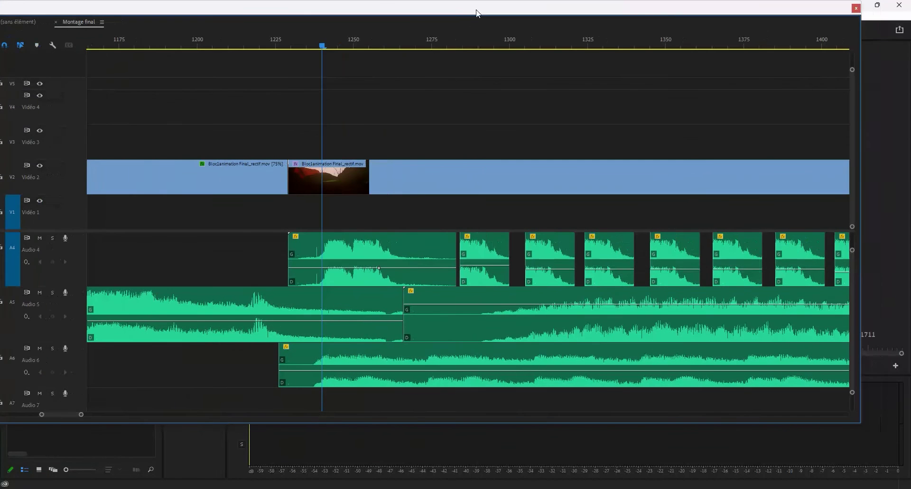
pyautogui.click(328, 249)
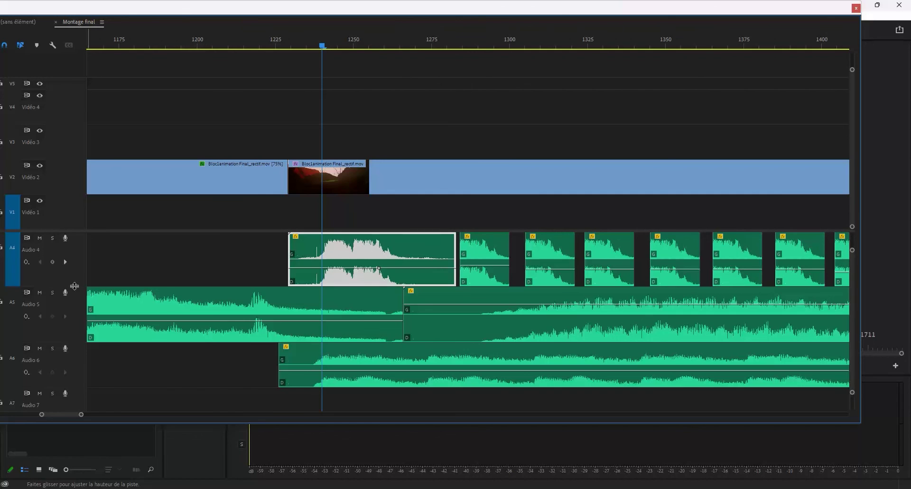
pyautogui.moveTo(77, 287); pyautogui.dragTo(77, 338)
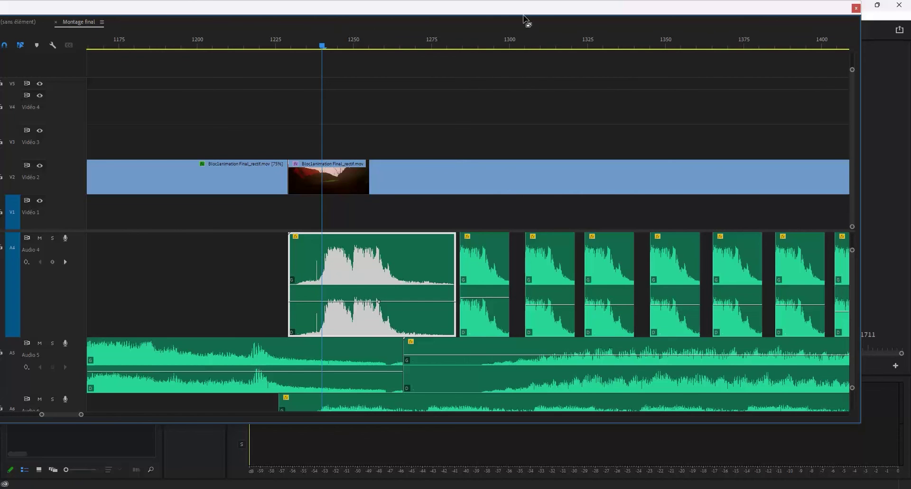
pyautogui.moveTo(525, 19); pyautogui.dragTo(553, 4)
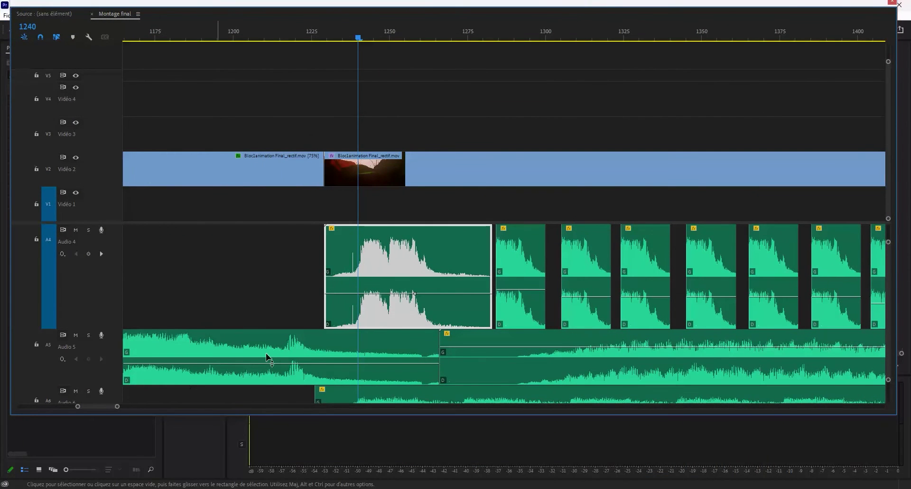
pyautogui.doubleClick(365, 3)
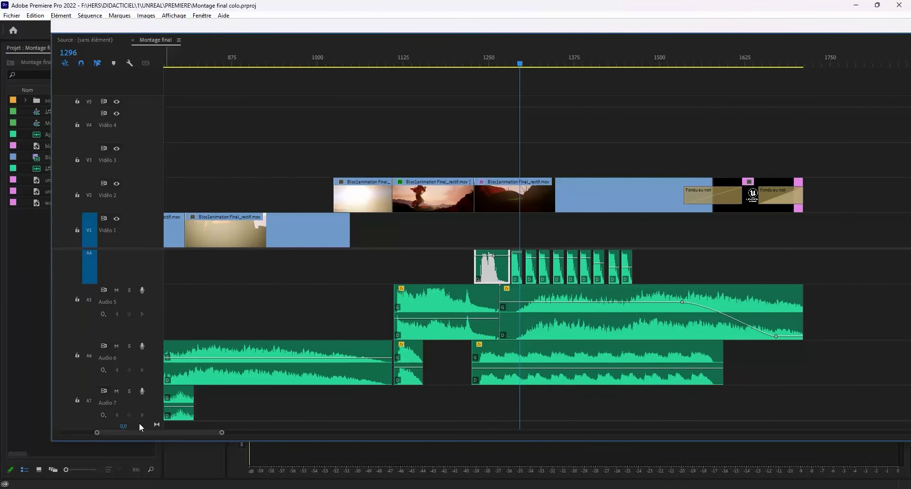
# Step: Examine the short repeated sound clips on Audio 4 one by one, after the track's first longer clip
pyautogui.moveTo(222, 432); pyautogui.dragTo(175, 424)
pyautogui.click(523, 261)
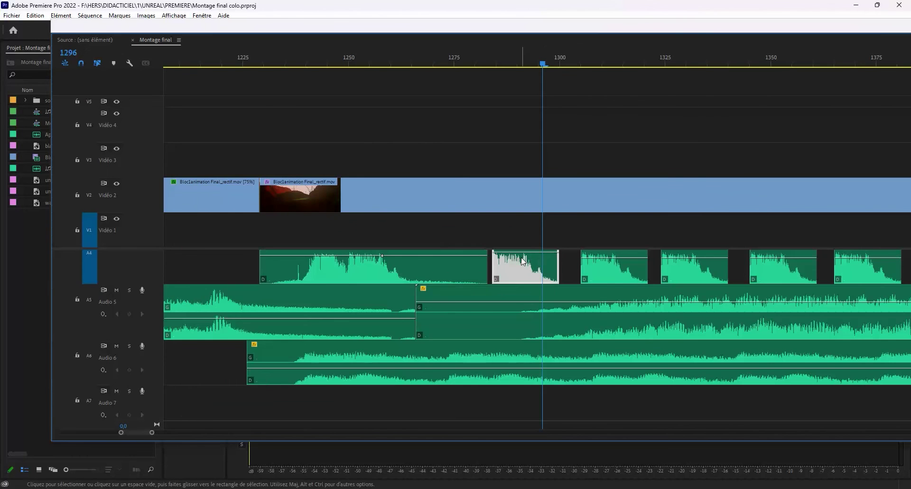
pyautogui.click(600, 266)
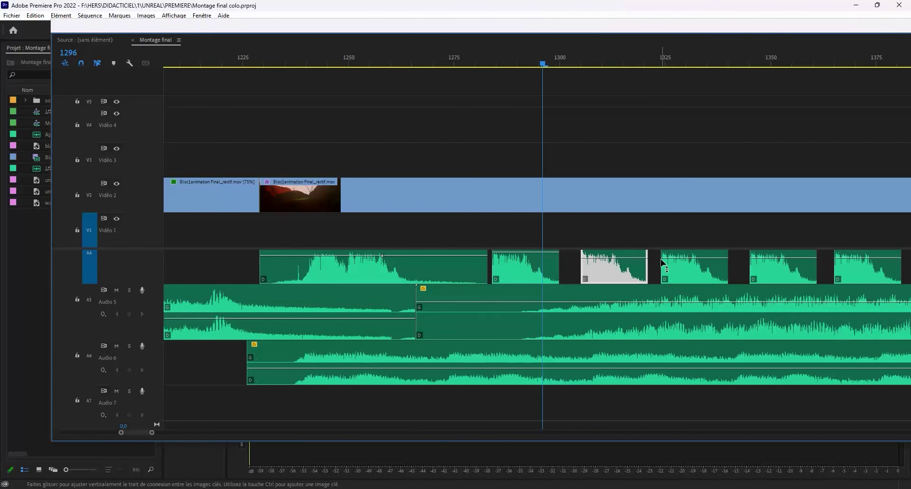
pyautogui.click(711, 258)
pyautogui.click(781, 261)
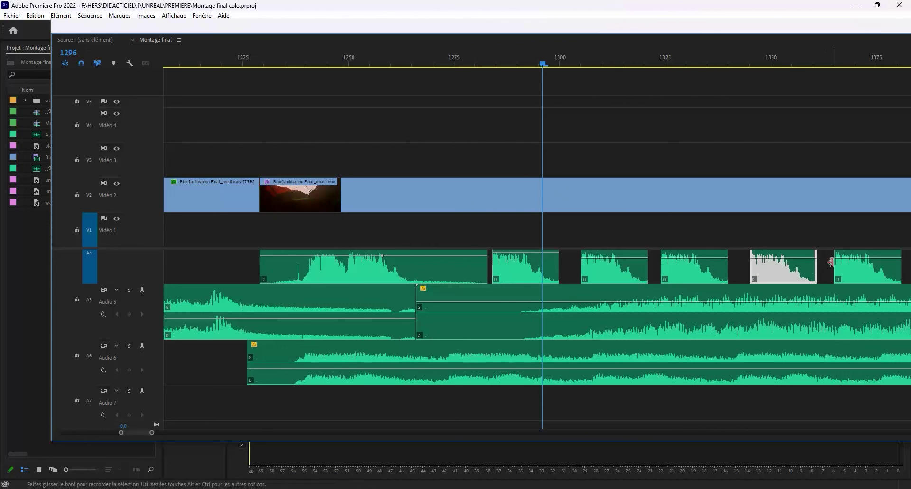
pyautogui.click(837, 264)
pyautogui.click(791, 268)
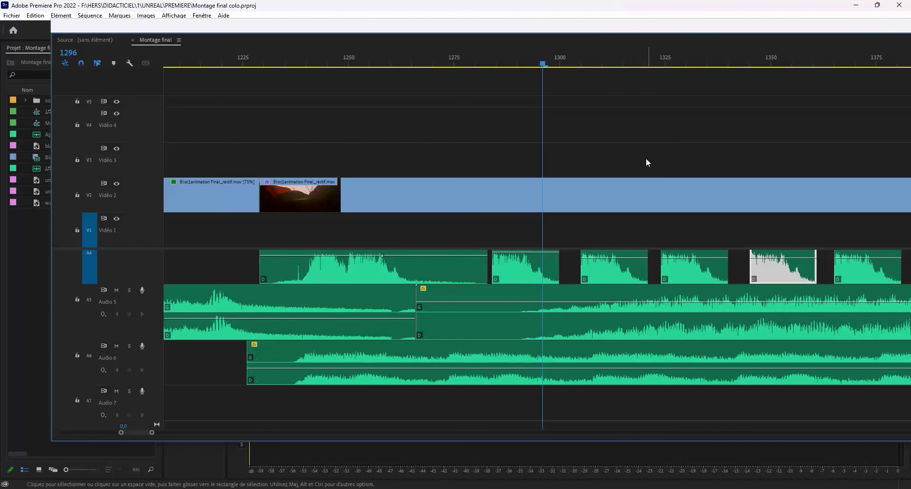
pyautogui.click(548, 271)
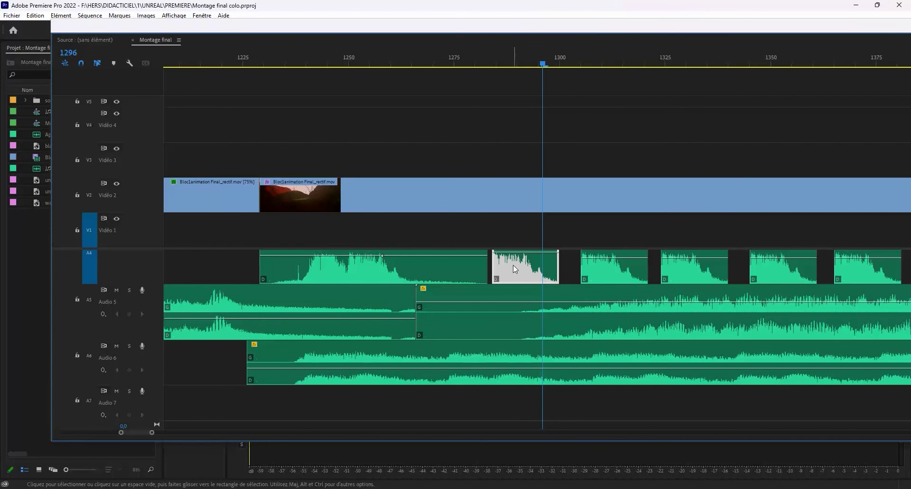
pyautogui.click(655, 260)
pyautogui.click(632, 272)
pyautogui.click(686, 272)
pyautogui.click(779, 272)
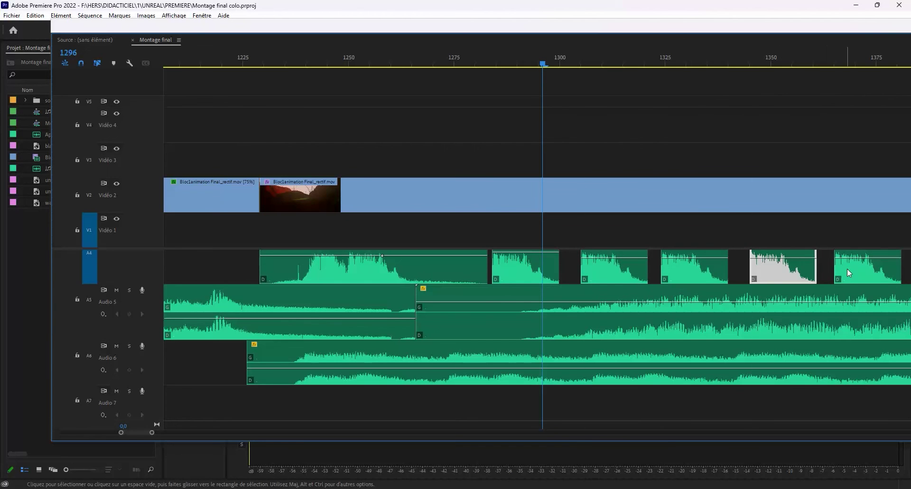
pyautogui.click(847, 268)
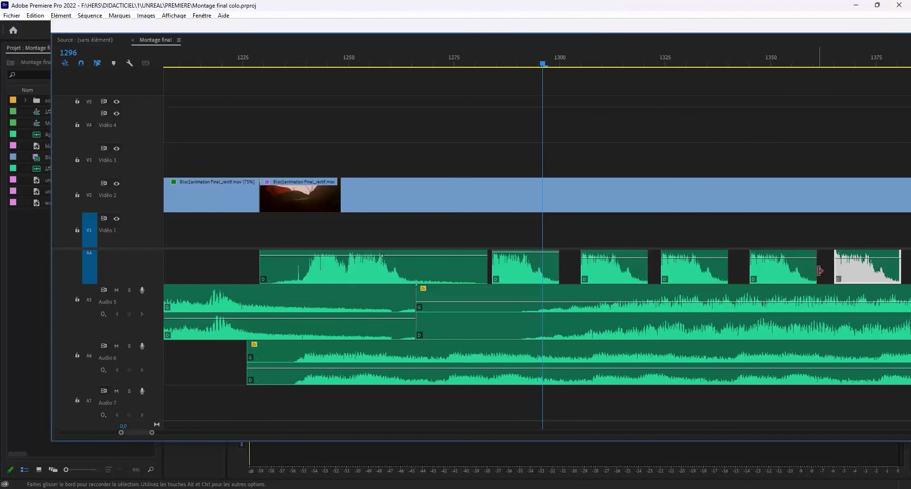
# Step: Maximize the timeline and examine the volume keyframe curves on Audio 1 to Audio 3 through the end of the sequence
pyautogui.press('`')
pyautogui.press('-')
pyautogui.press('-')
pyautogui.press('-')
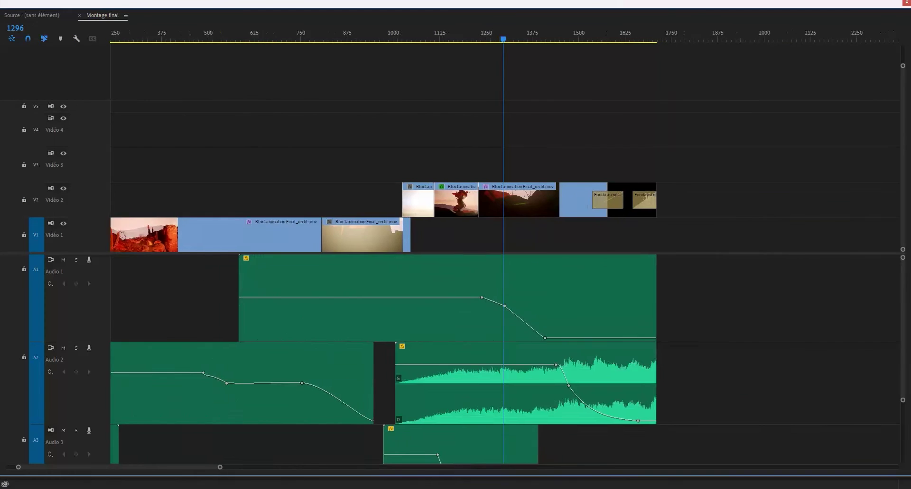
pyautogui.scroll(5, 306, 379)
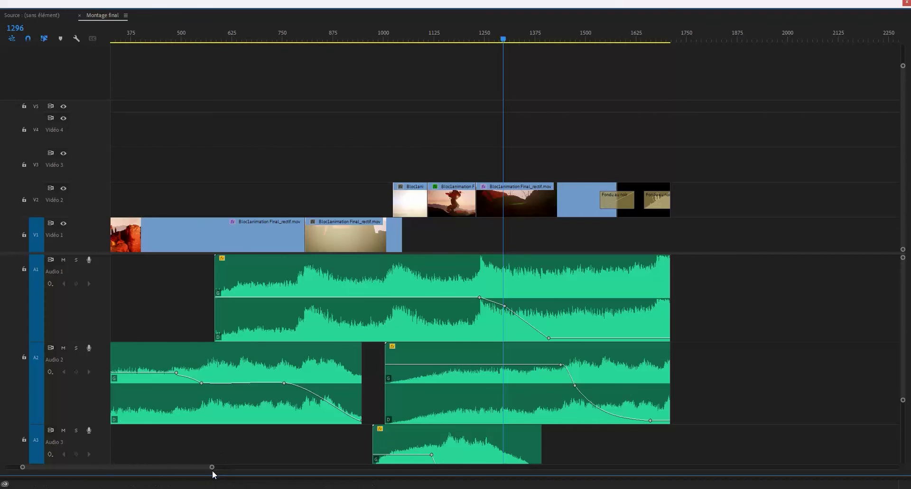
pyautogui.moveTo(212, 467); pyautogui.dragTo(194, 468)
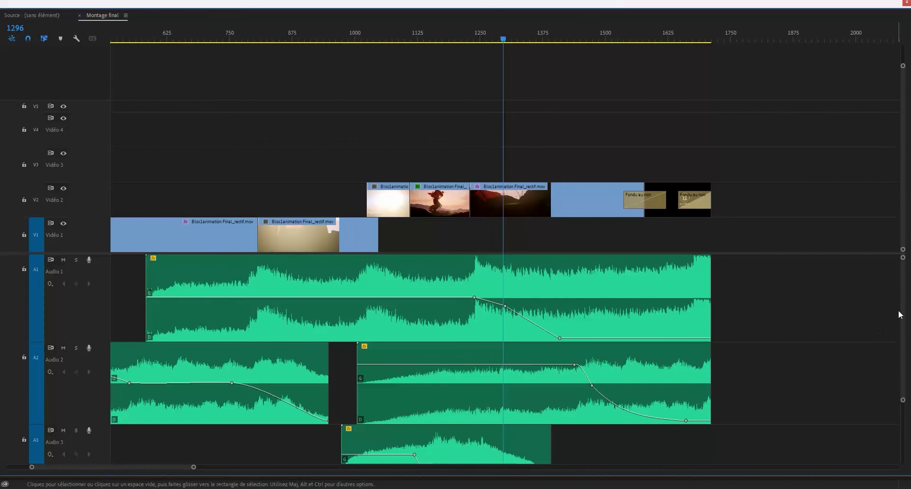
# Step: Examine the clips and volume curves on Audio 4 to Audio 7, including the fade-out on Audio 5 toward the sequence's end
pyautogui.scroll(-5, 906, 323)
pyautogui.scroll(1, 892, 332)
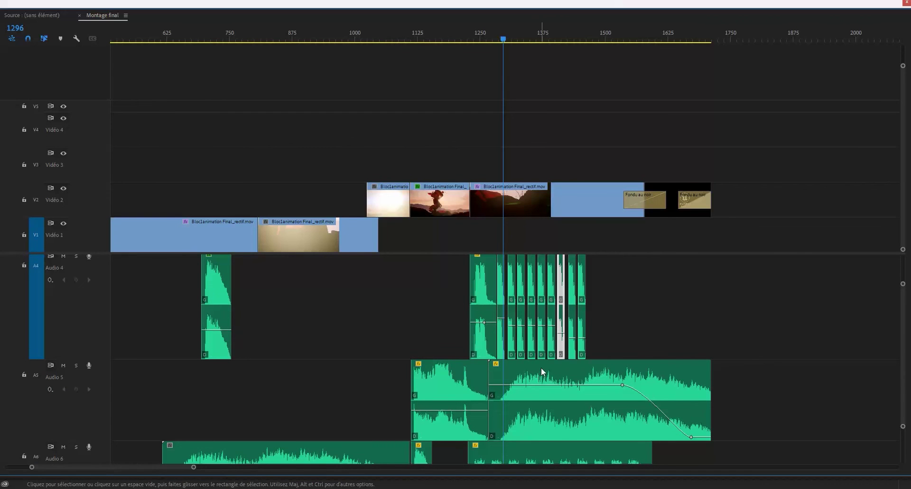
pyautogui.scroll(-1, 551, 357)
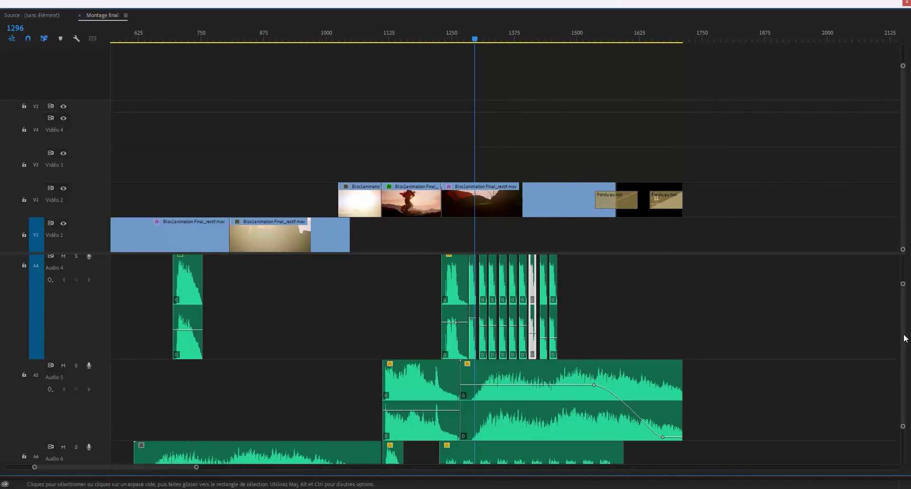
pyautogui.moveTo(906, 359); pyautogui.dragTo(906, 376)
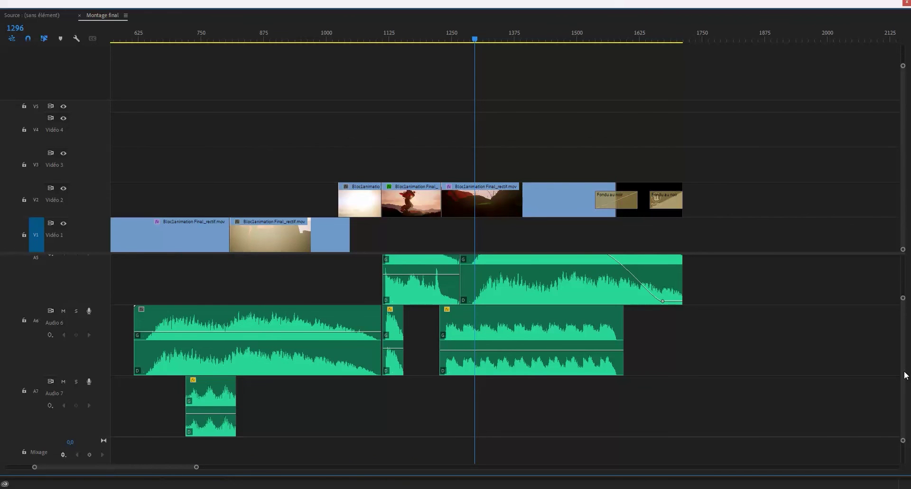
pyautogui.scroll(3, 906, 375)
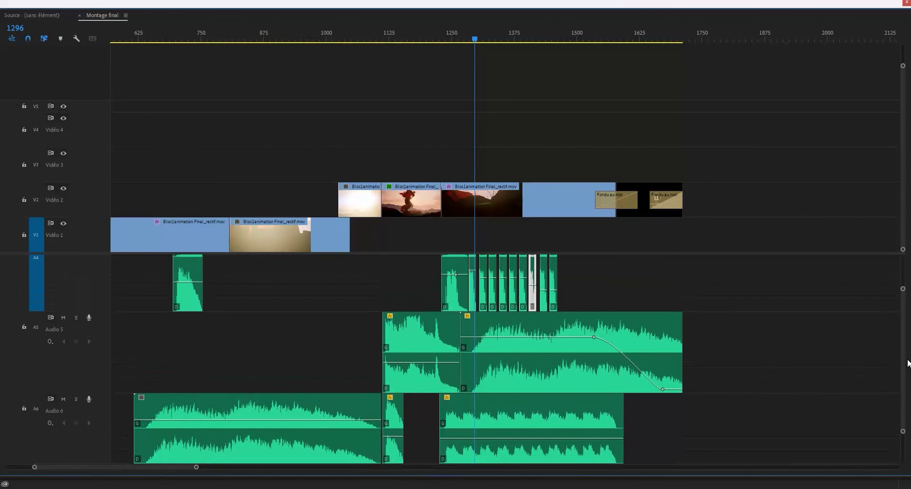
pyautogui.scroll(3, 908, 363)
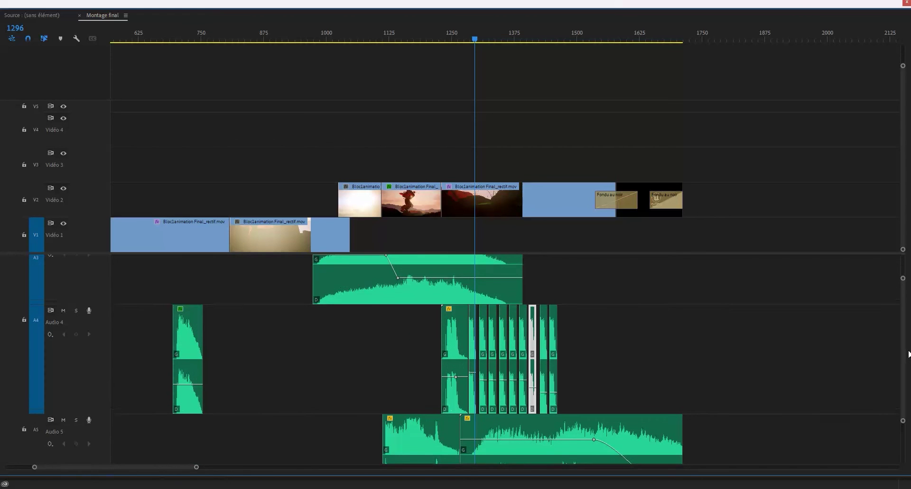
pyautogui.scroll(1, 908, 354)
pyautogui.scroll(-4, 908, 354)
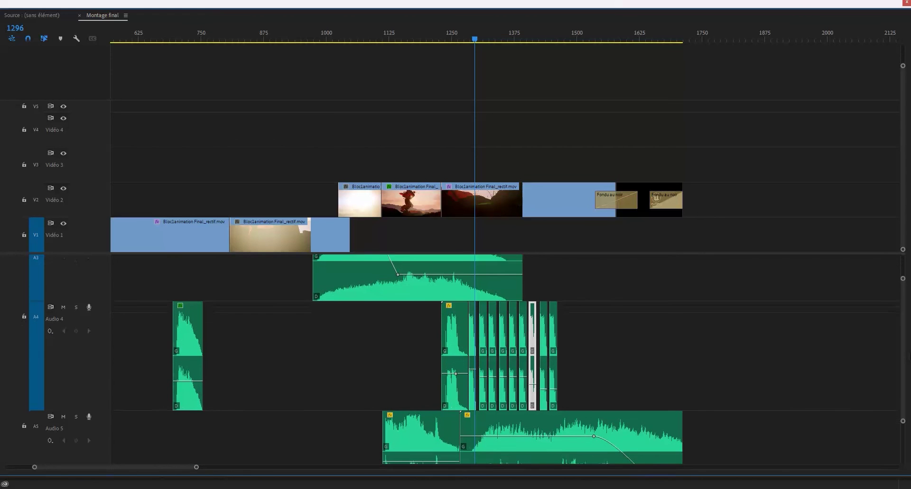
pyautogui.scroll(-1, 909, 353)
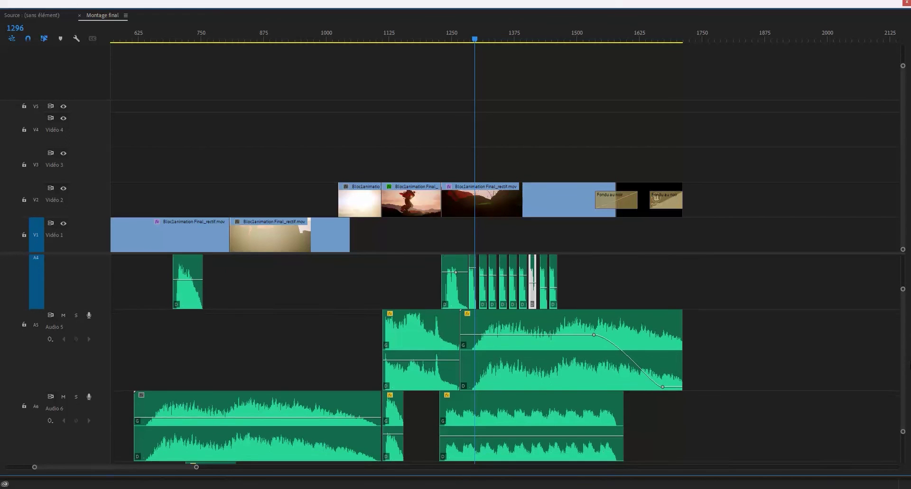